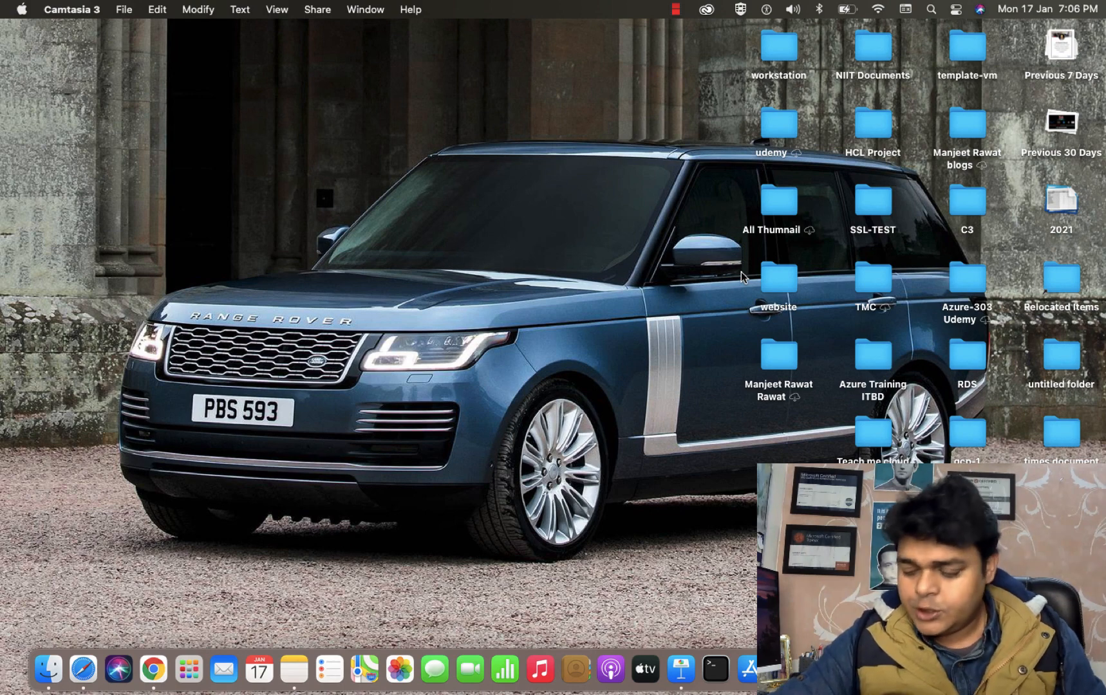
Step: Move from the macOS desktop space to the full-screen VMware Windows VM with Ctrl+Right
key(ctrl+Right)
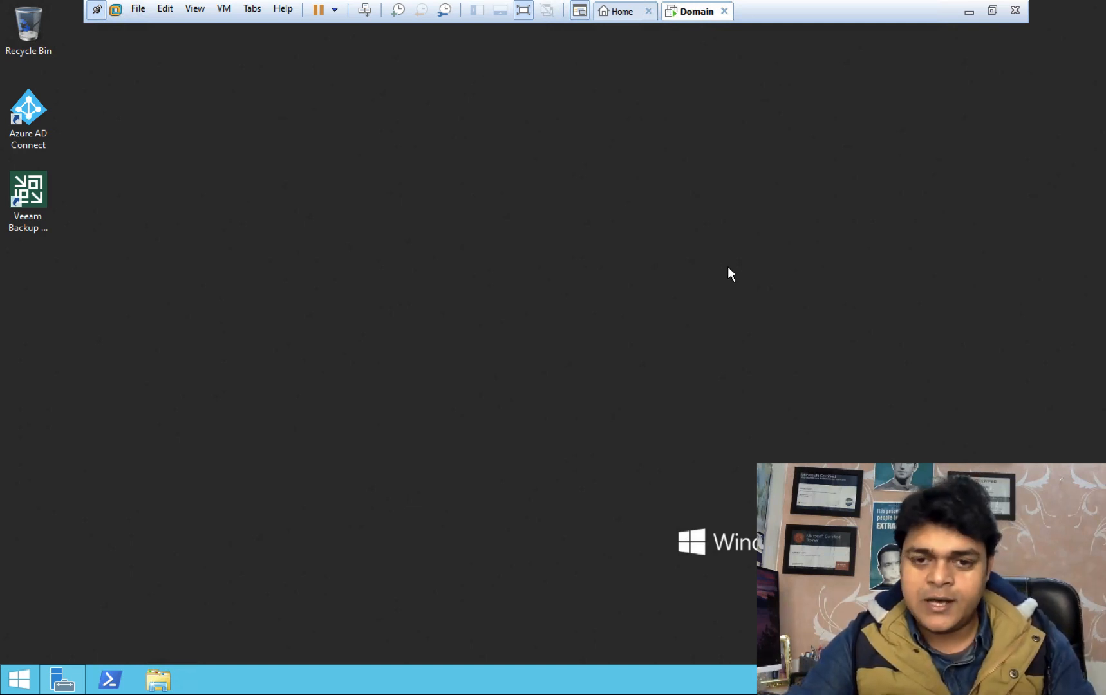
click(36, 216)
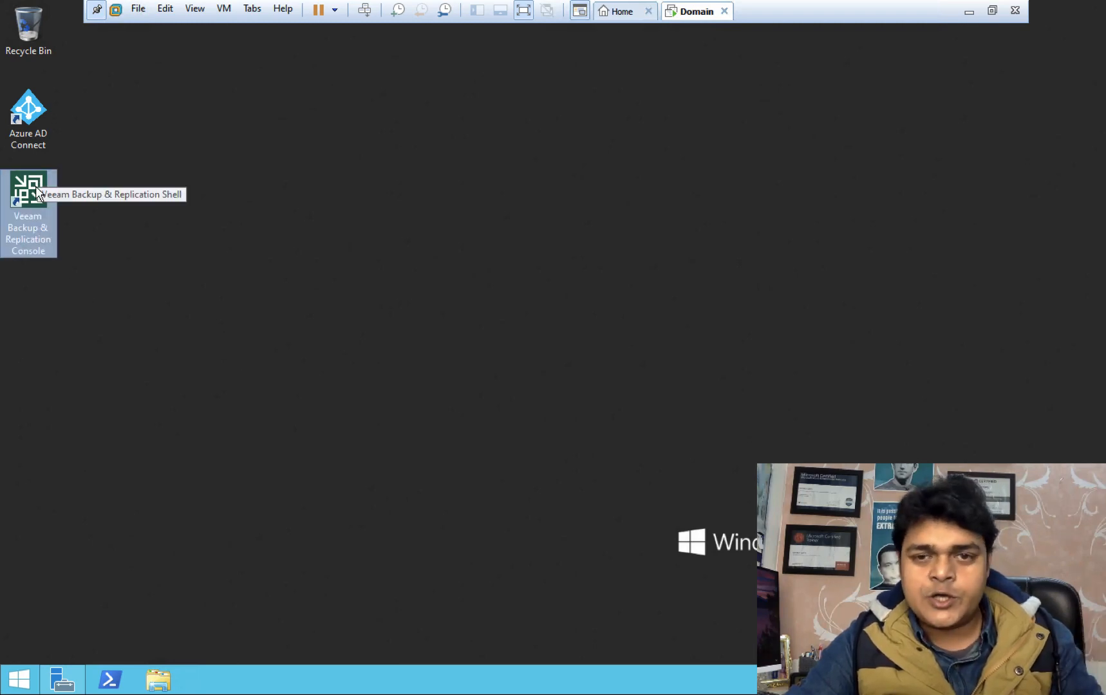
Step: Launch the Veeam console and connect to localhost:9392 using Windows session authentication
right_click(22, 193)
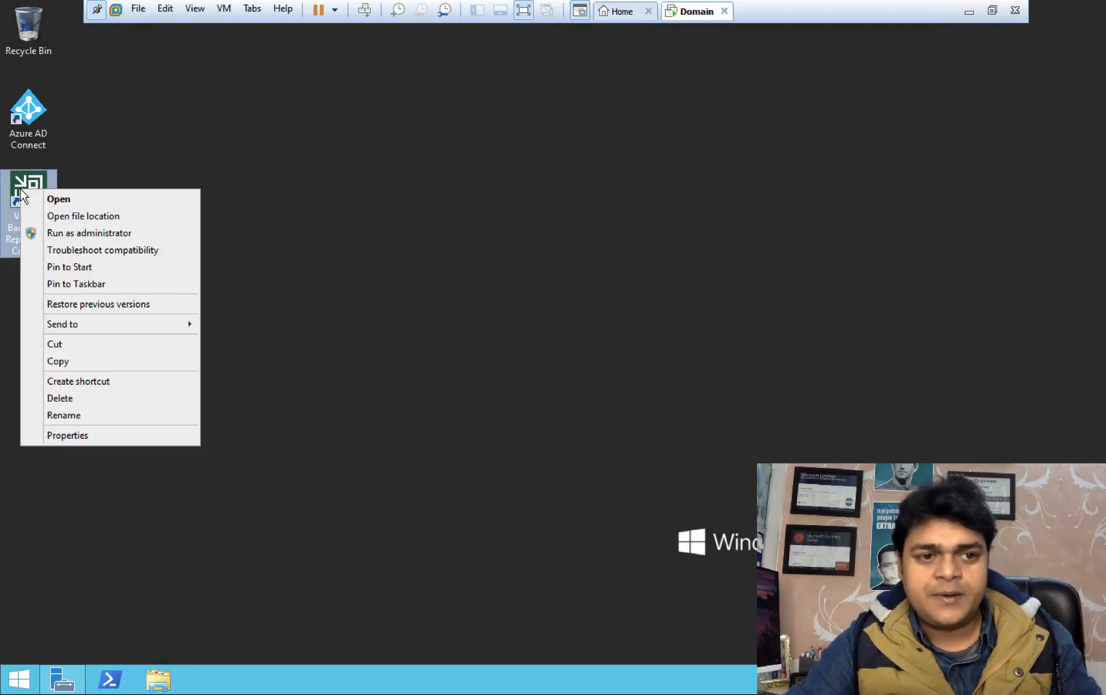
click(58, 197)
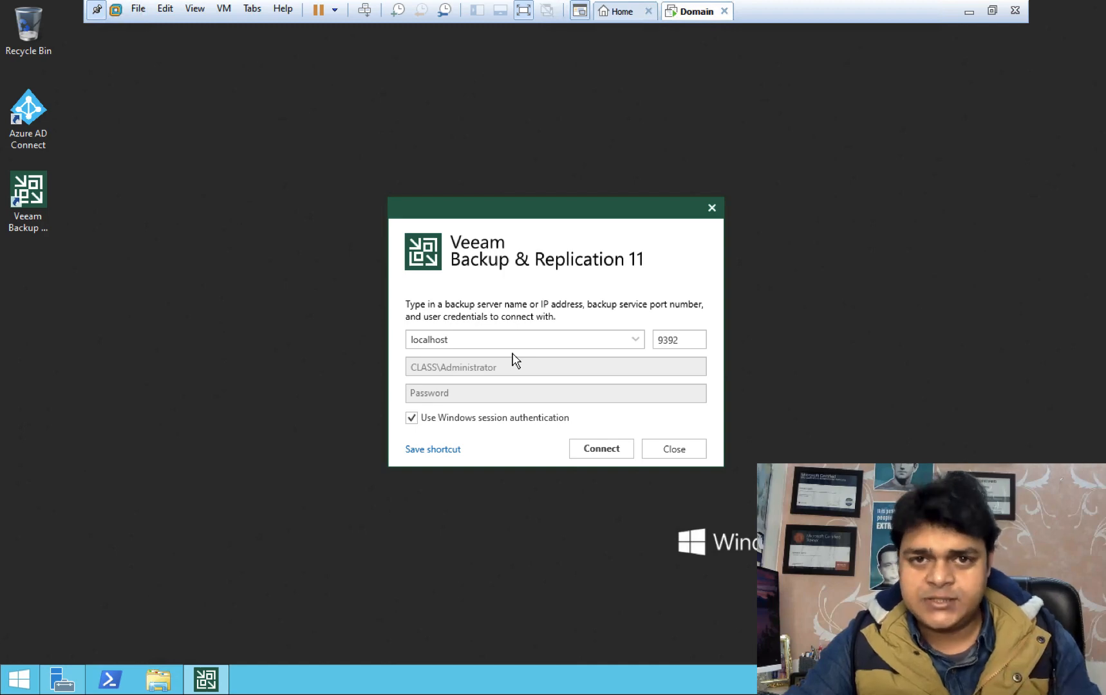
click(605, 451)
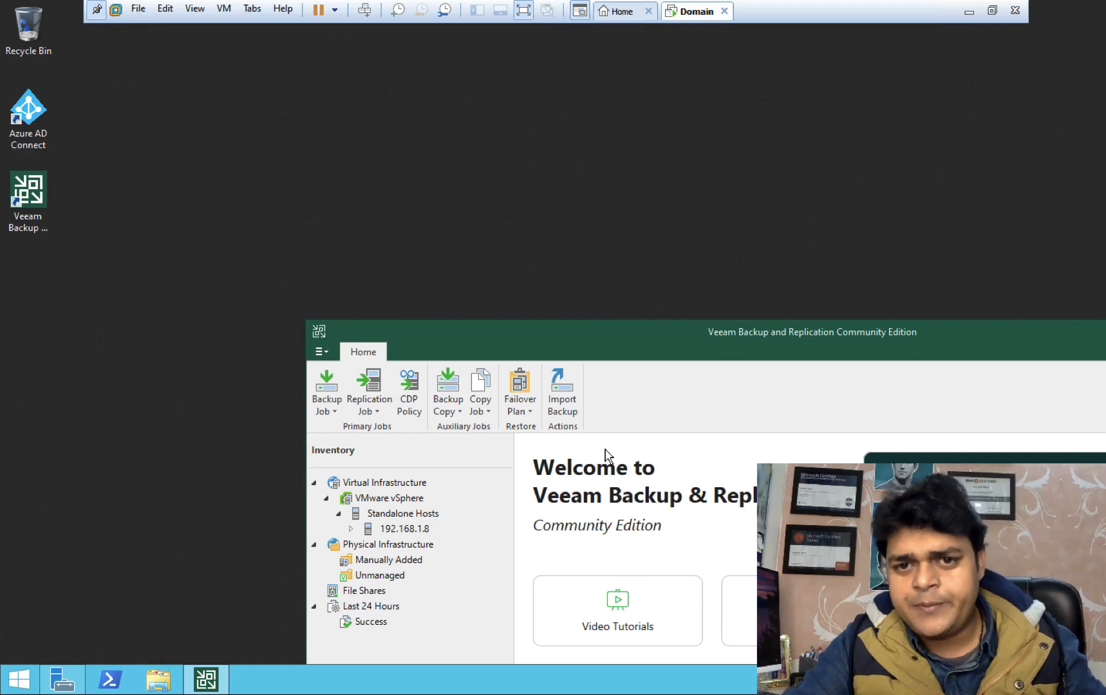
Step: Move the Veeam console window up and left and restore the VM's full-screen display
drag(771, 344, 573, 64)
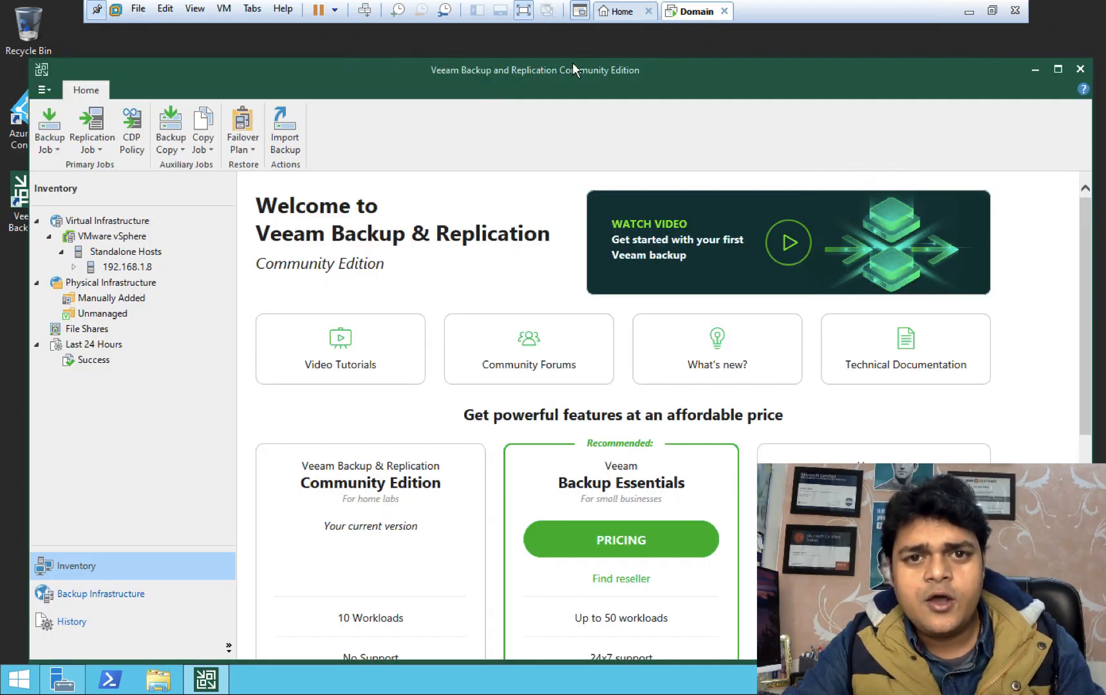
click(524, 11)
click(401, 31)
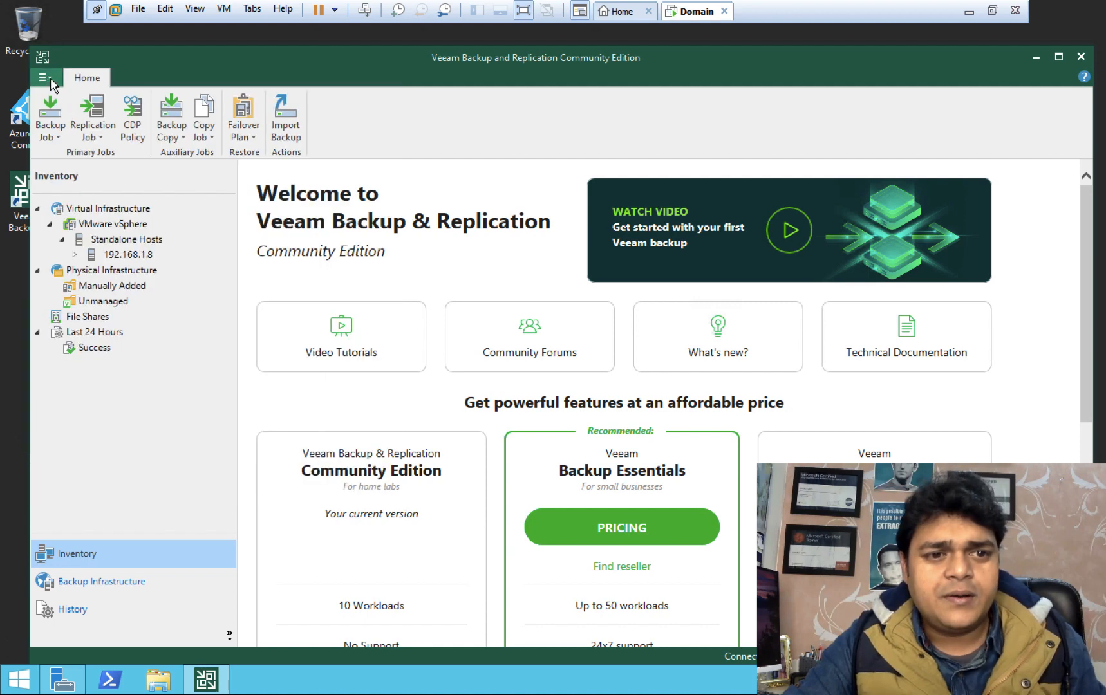
click(50, 78)
click(77, 191)
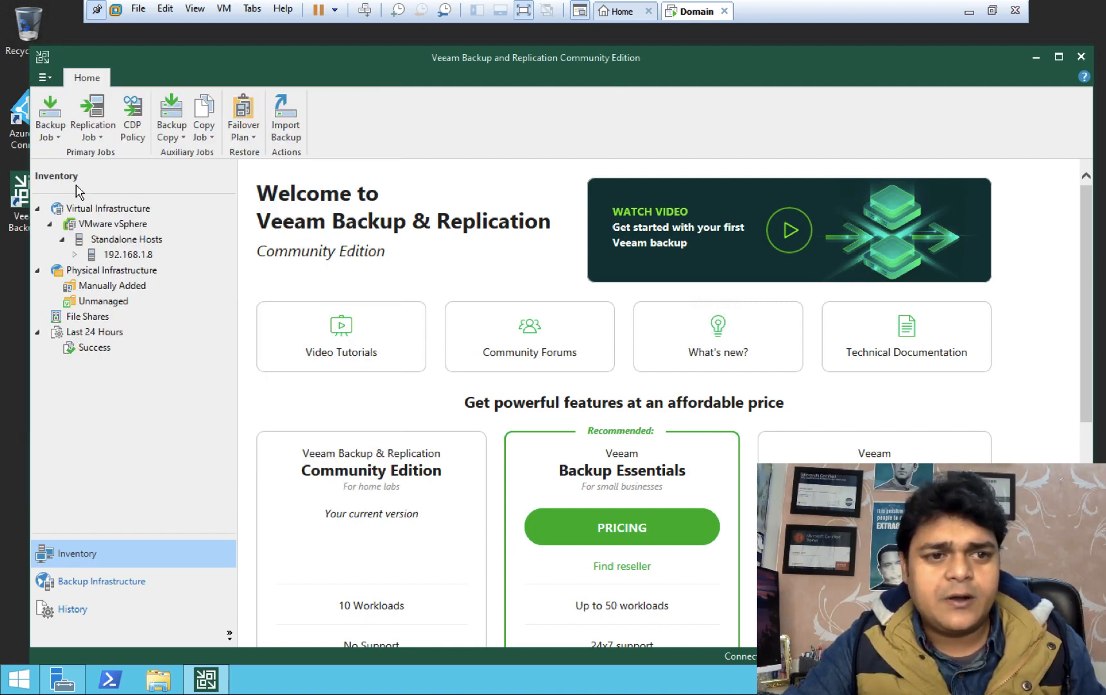
Step: Collapse the VMware vSphere and Virtual Infrastructure branches, then maximize the console window
click(49, 224)
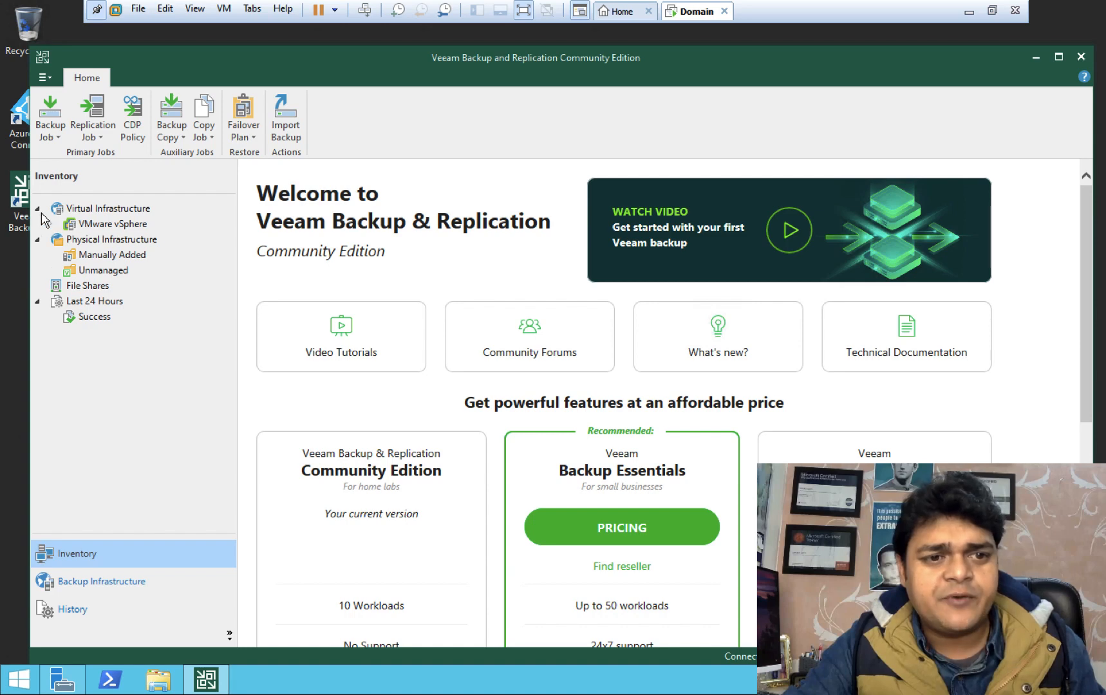
click(38, 209)
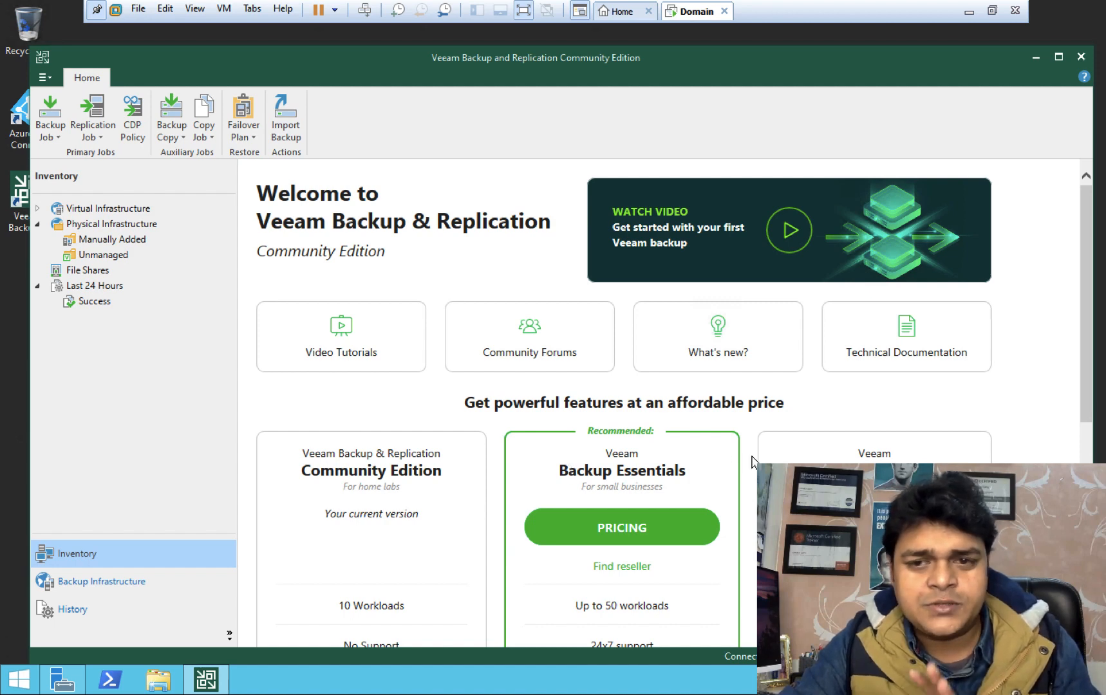
click(1058, 58)
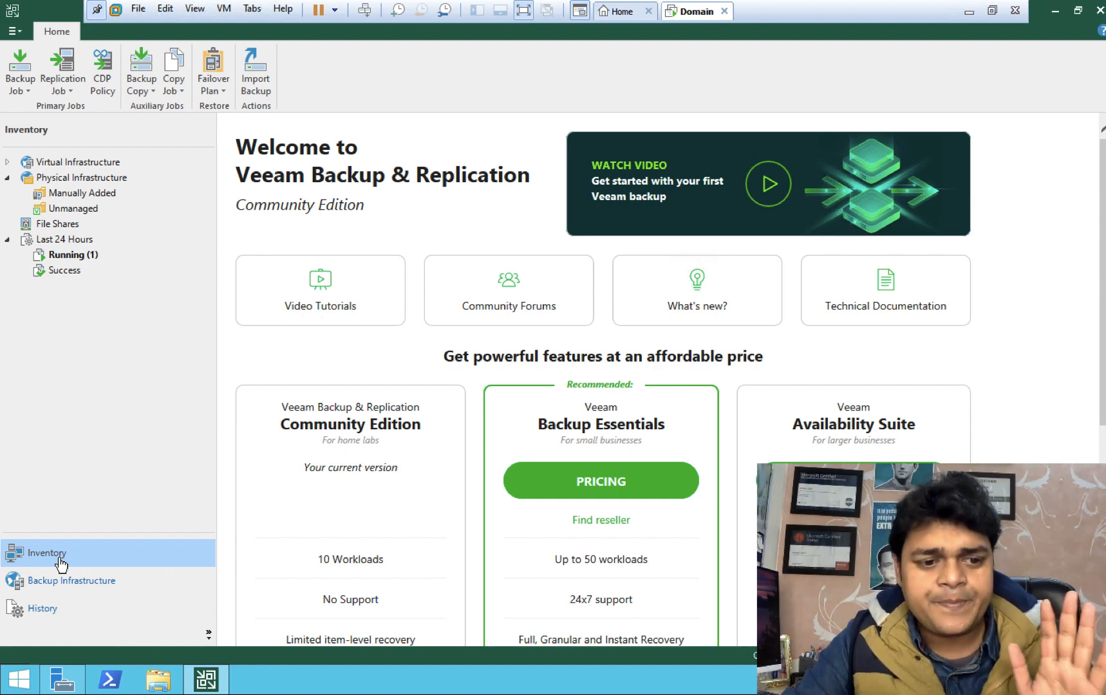
Step: Open Backup Infrastructure to list proxies, repositories, and the vSphere and Windows managed servers
click(87, 585)
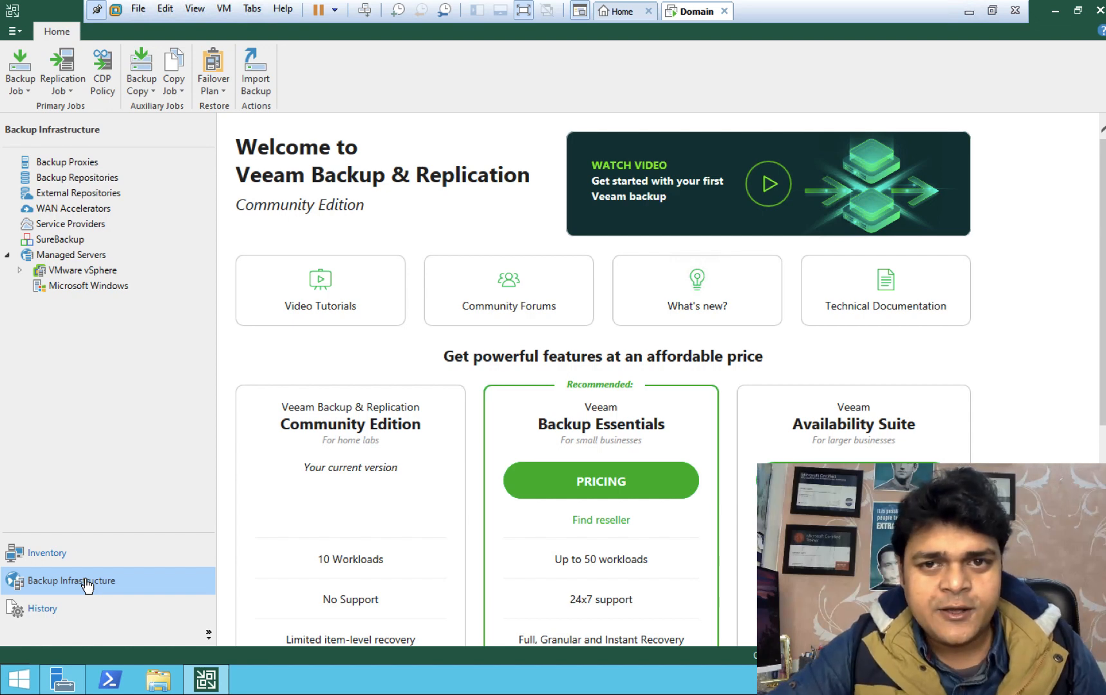
Step: In OneNote, with green 0.7 mm ink, sketch the veeam server and a labelled storage box
key(ctrl+Right)
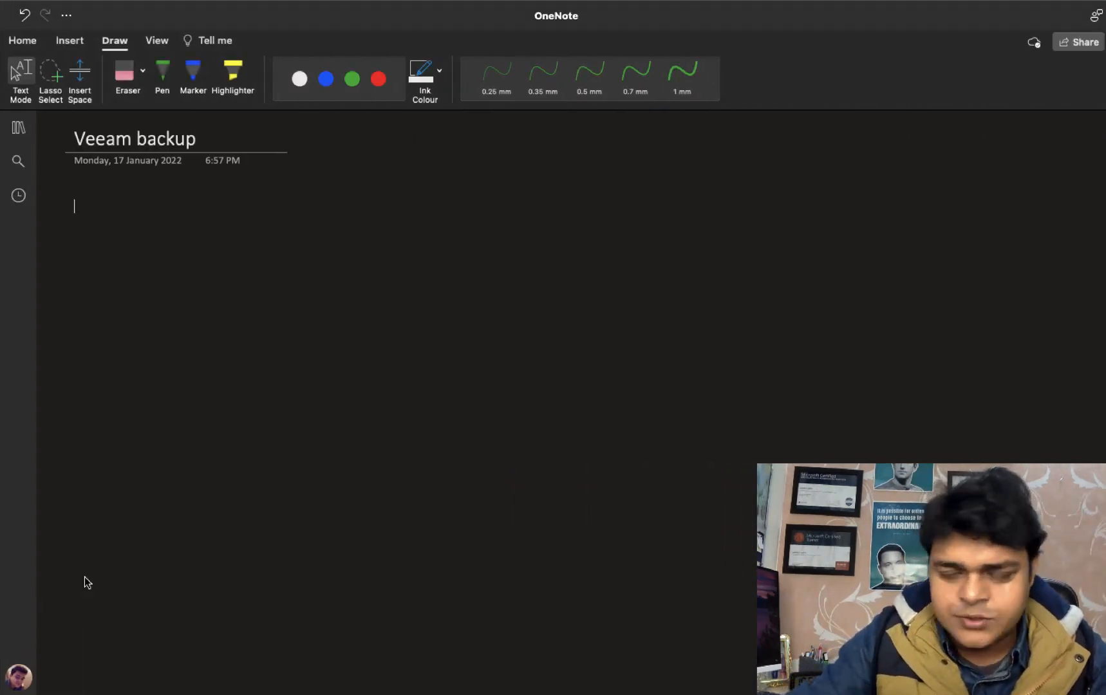
click(162, 75)
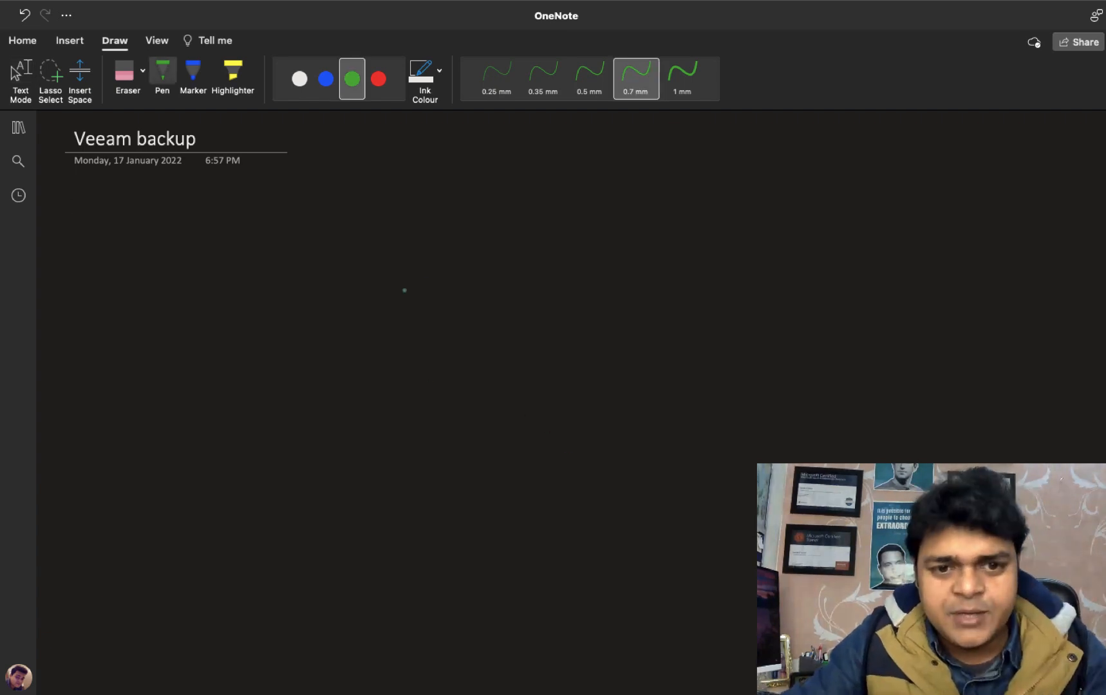
mouse_move(435, 284)
mouse_down()
mouse_move(437, 315)
mouse_move(489, 316)
mouse_move(454, 334)
mouse_move(467, 324)
mouse_move(450, 375)
mouse_move(533, 375)
mouse_move(492, 371)
mouse_move(502, 379)
mouse_up()
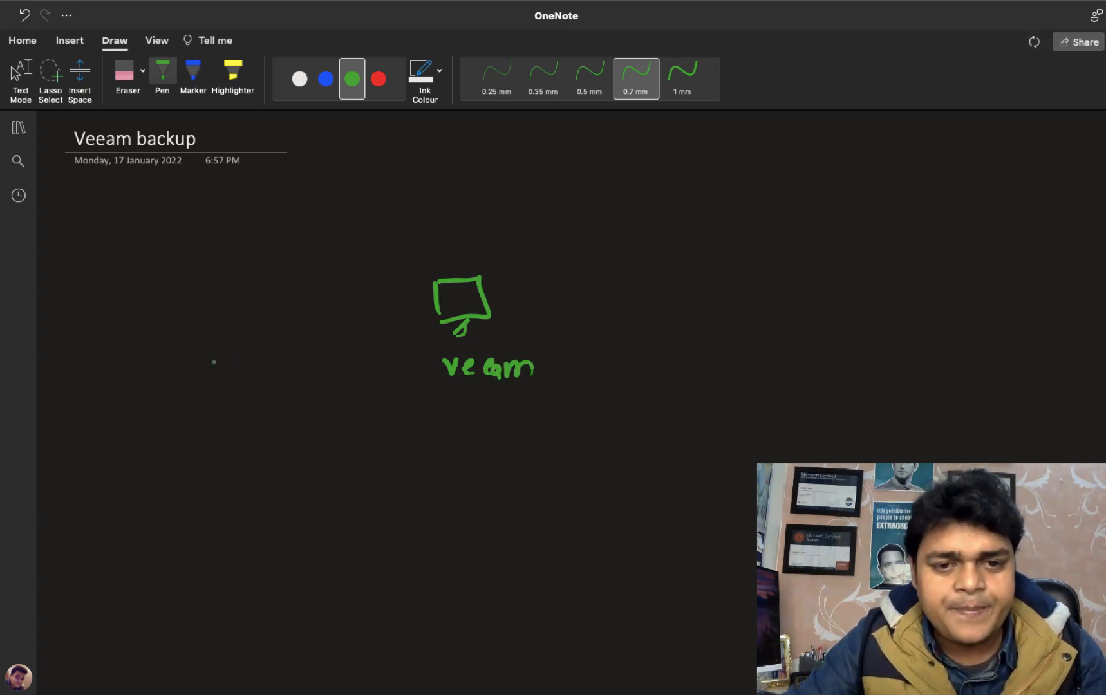
mouse_move(137, 301)
mouse_down()
mouse_move(143, 356)
mouse_move(205, 345)
mouse_move(161, 380)
mouse_move(132, 314)
mouse_move(192, 309)
mouse_up()
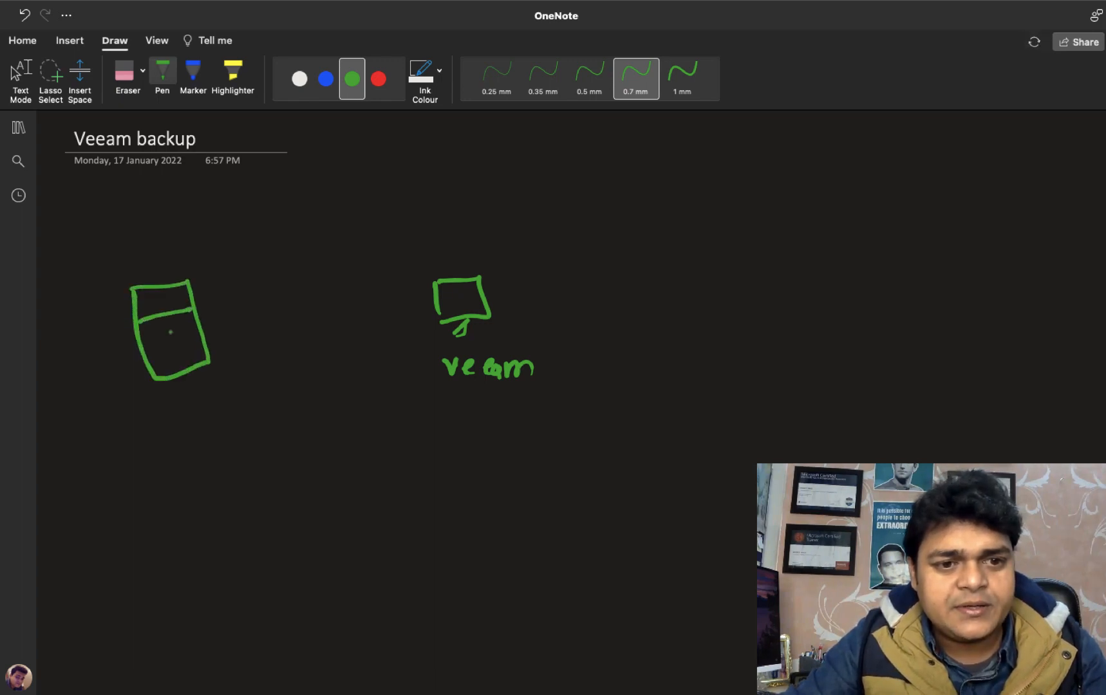
drag(157, 350, 203, 336)
mouse_move(182, 406)
mouse_down()
mouse_move(171, 420)
mouse_move(191, 427)
mouse_move(243, 404)
mouse_move(272, 419)
mouse_up()
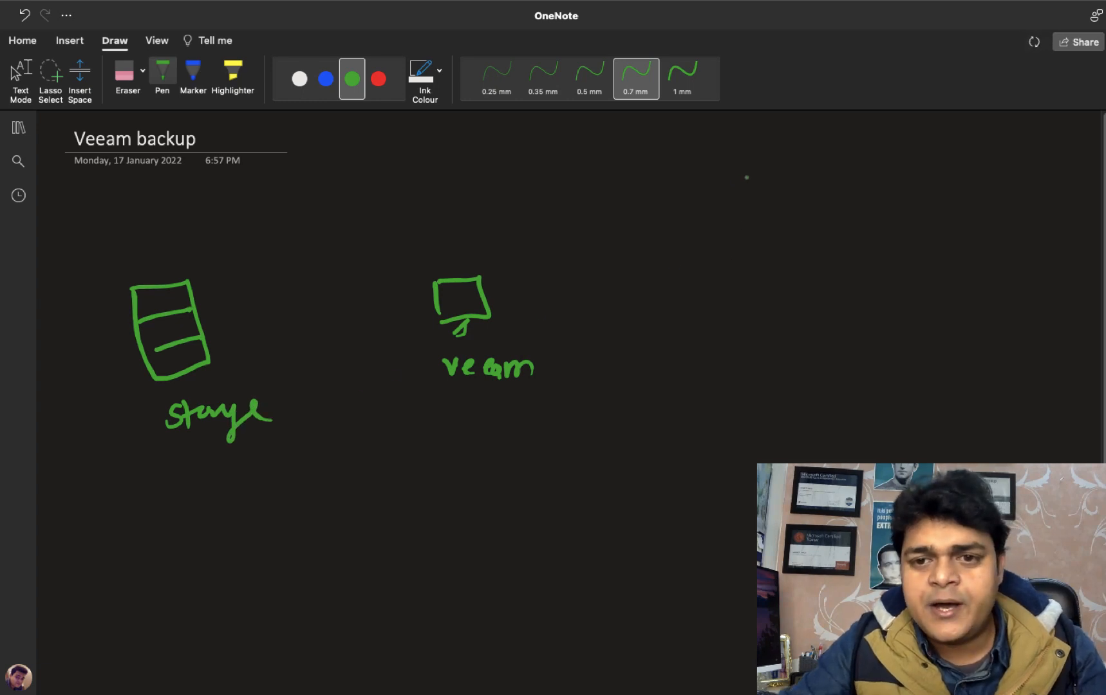
Step: Draw two source server boxes on the right labelled ESXI and Hyper-V
mouse_move(744, 159)
mouse_down()
mouse_move(752, 206)
mouse_move(791, 206)
mouse_up()
mouse_move(799, 168)
mouse_down()
mouse_move(799, 191)
mouse_move(816, 189)
mouse_up()
drag(799, 180, 819, 167)
mouse_move(822, 190)
mouse_down()
mouse_move(834, 169)
mouse_move(850, 177)
mouse_move(823, 191)
mouse_move(858, 189)
mouse_up()
mouse_move(850, 168)
mouse_down()
mouse_move(838, 191)
mouse_move(871, 191)
mouse_up()
mouse_move(865, 191)
mouse_down()
mouse_move(881, 188)
mouse_move(886, 167)
mouse_up()
drag(765, 261, 778, 315)
mouse_move(764, 257)
mouse_down()
mouse_move(802, 252)
mouse_move(787, 317)
mouse_up()
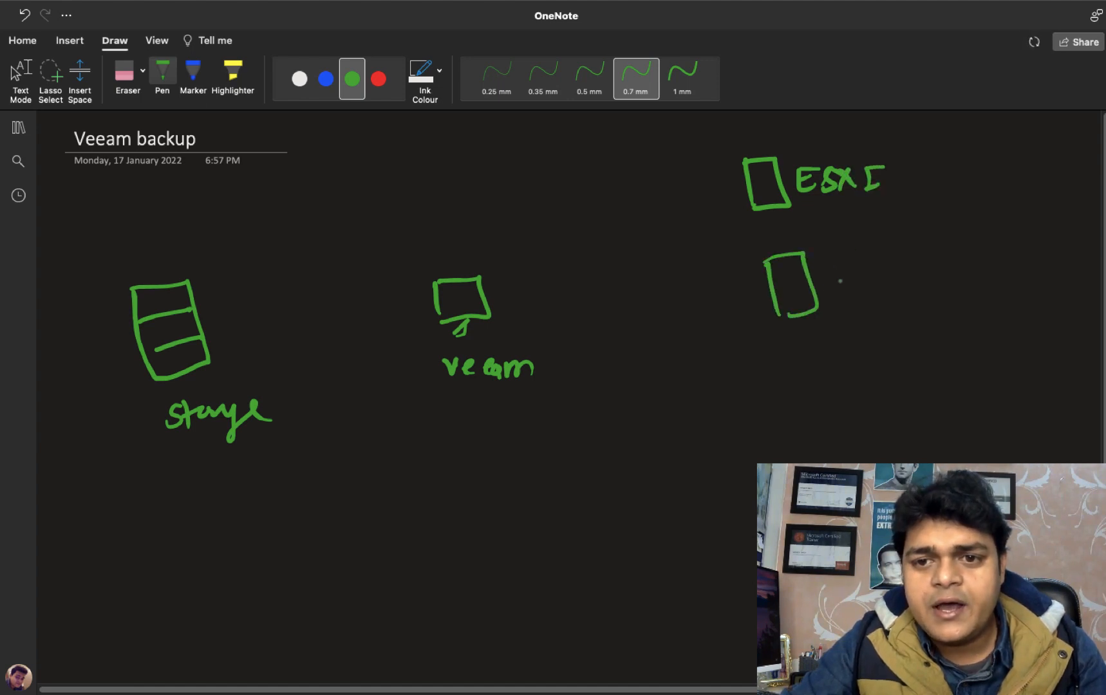
drag(829, 281, 842, 277)
drag(854, 257, 861, 290)
drag(860, 276, 875, 270)
mouse_move(875, 258)
mouse_down()
mouse_move(880, 290)
mouse_move(914, 302)
mouse_move(916, 278)
mouse_move(919, 289)
mouse_up()
mouse_move(920, 268)
mouse_down()
mouse_move(934, 279)
mouse_move(943, 265)
mouse_up()
mouse_move(951, 269)
mouse_down()
mouse_move(959, 280)
mouse_move(973, 265)
mouse_up()
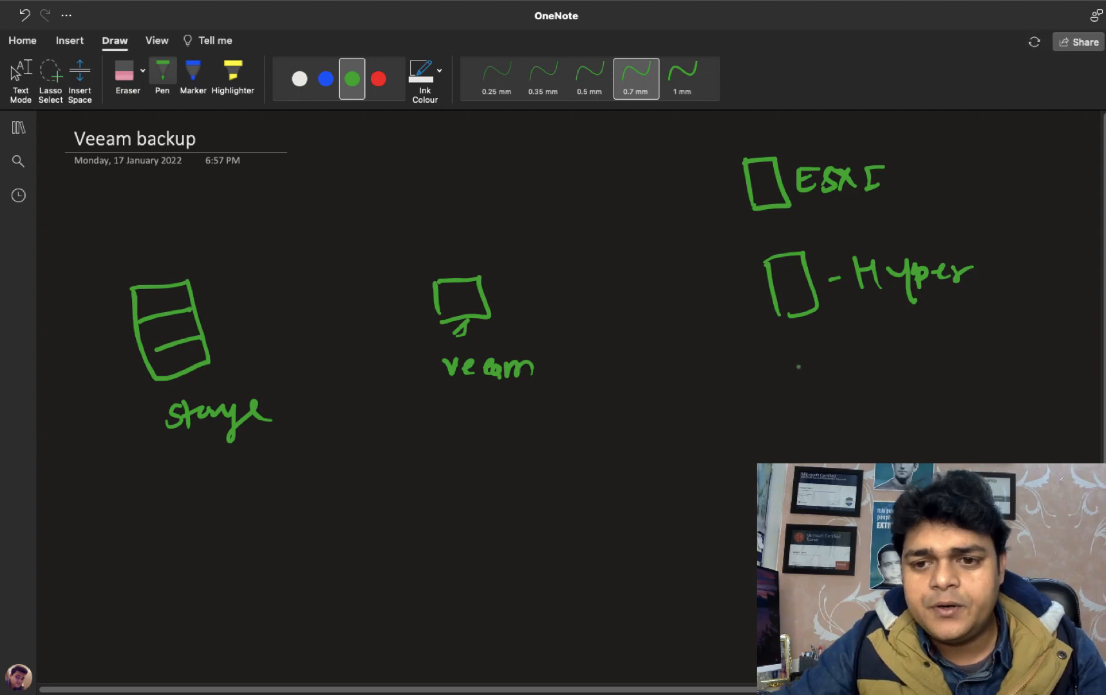
drag(793, 358, 800, 381)
Step: Write the On-Prem and Aws source labels below the Hyper-V box
mouse_move(821, 354)
mouse_down()
mouse_move(822, 378)
mouse_move(842, 378)
mouse_up()
drag(845, 367, 871, 379)
mouse_move(873, 351)
mouse_down()
mouse_move(877, 366)
mouse_move(899, 356)
mouse_up()
mouse_move(905, 360)
mouse_down()
mouse_move(919, 353)
mouse_move(920, 366)
mouse_up()
mouse_move(928, 364)
mouse_down()
mouse_move(1017, 331)
mouse_move(988, 370)
mouse_move(1012, 365)
mouse_up()
mouse_move(840, 430)
mouse_down()
mouse_move(840, 451)
mouse_move(841, 425)
mouse_move(858, 456)
mouse_up()
mouse_move(841, 447)
mouse_down()
mouse_move(887, 435)
mouse_move(899, 455)
mouse_up()
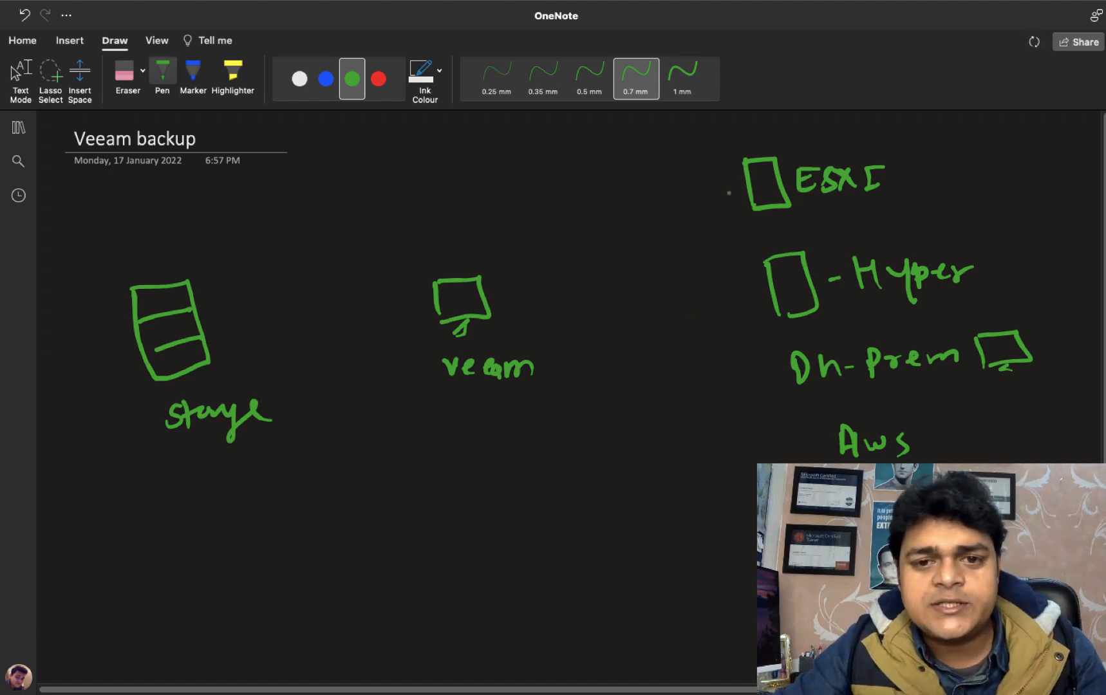
Step: Draw arrows from ESXi, Hyper-V and AWS into veeam, and from veeam to storage
mouse_move(728, 195)
mouse_down()
mouse_move(637, 247)
mouse_move(491, 304)
mouse_move(509, 308)
mouse_up()
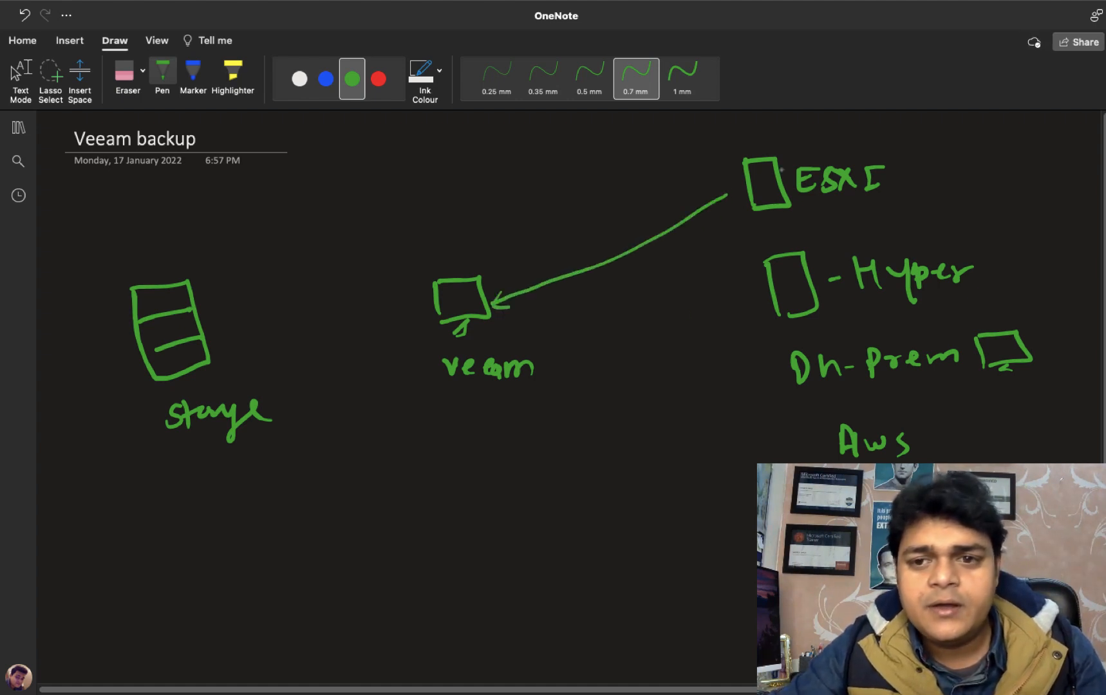
drag(722, 199, 742, 189)
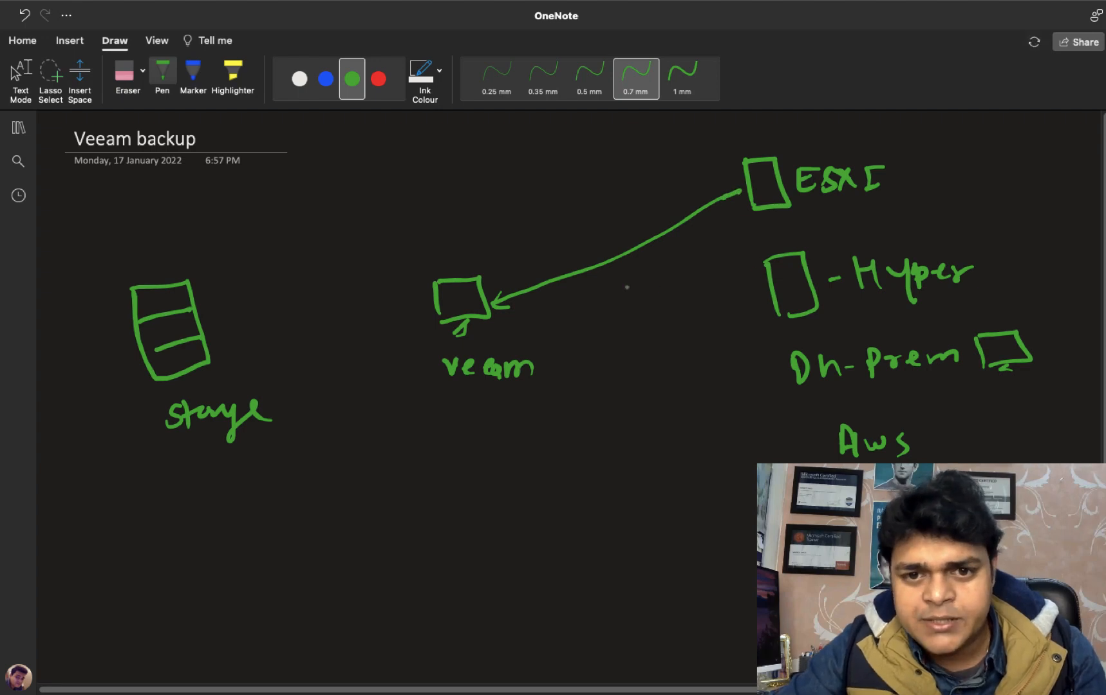
mouse_move(540, 313)
mouse_down()
mouse_move(664, 289)
mouse_move(764, 286)
mouse_up()
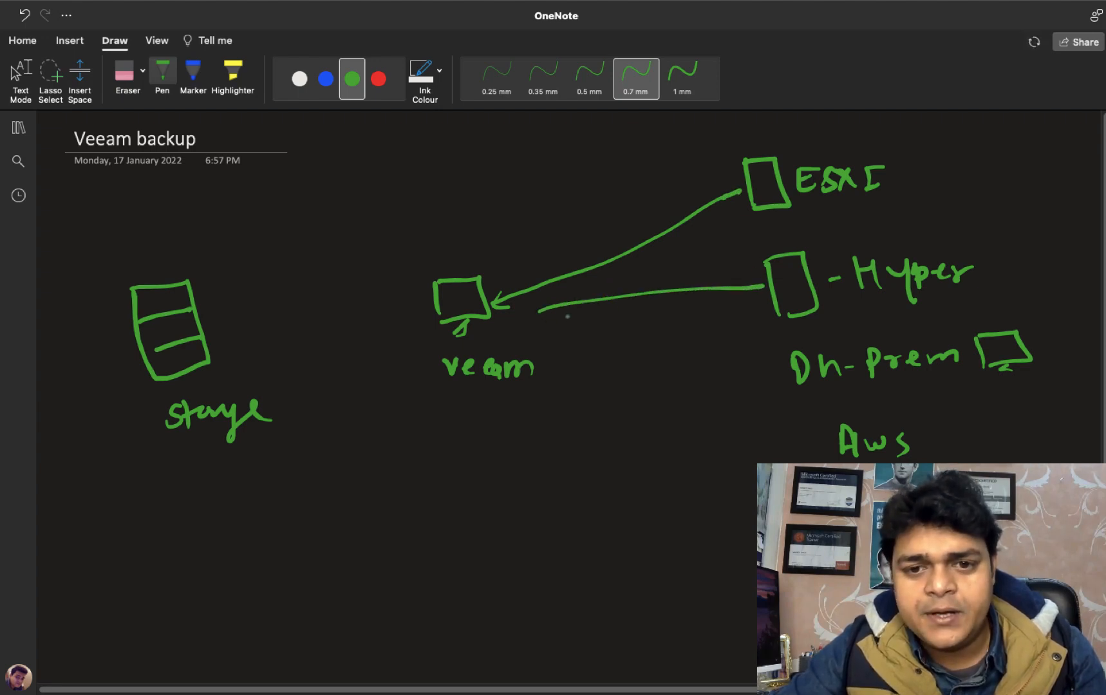
mouse_move(549, 294)
mouse_down()
mouse_move(532, 311)
mouse_move(555, 323)
mouse_up()
drag(821, 448, 552, 340)
drag(554, 340, 579, 344)
mouse_move(438, 310)
mouse_down()
mouse_move(212, 344)
mouse_move(227, 354)
mouse_up()
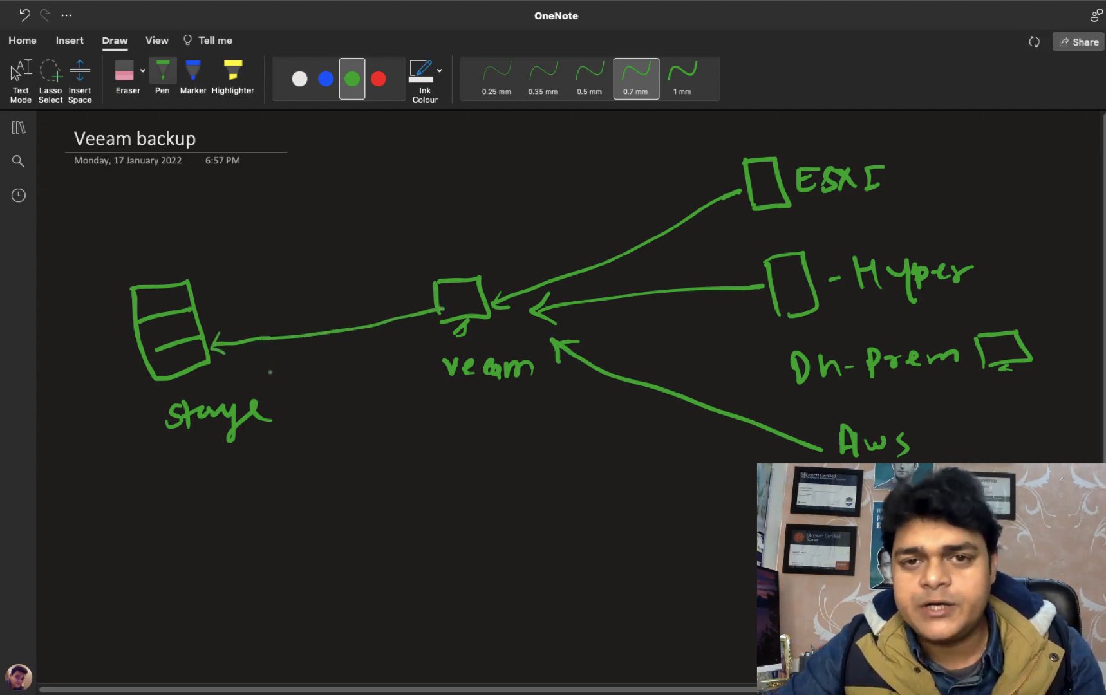
Step: Exit OneNote drawing mode and return to the Veeam virtual machine with Ctrl+Left
key(Escape)
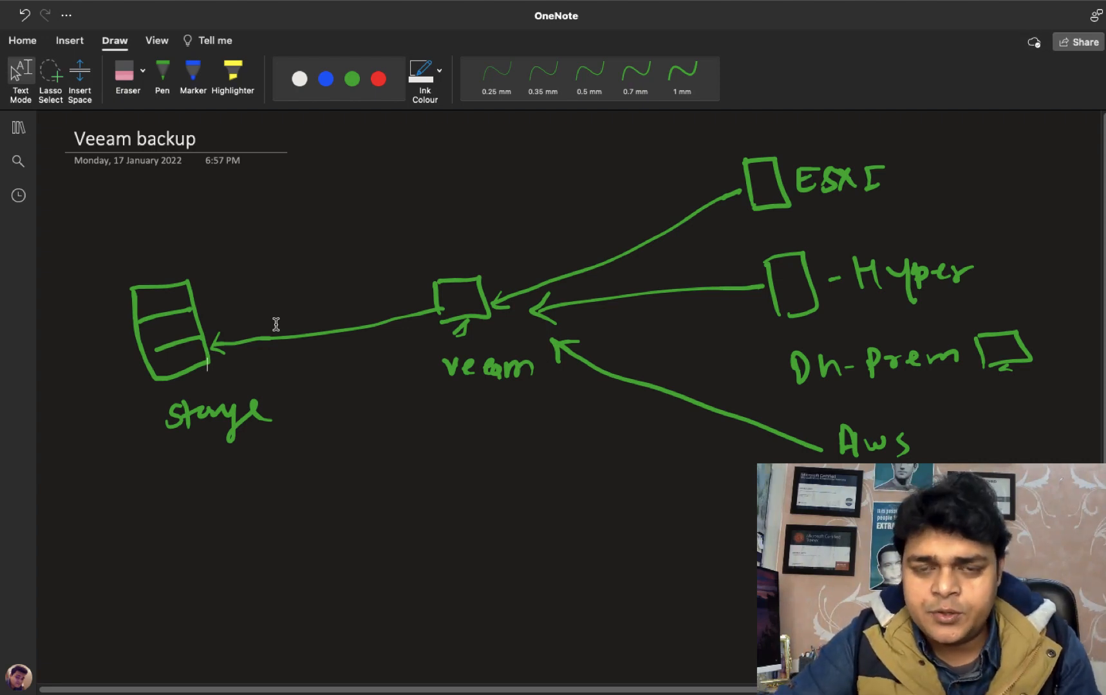
key(ctrl+Left)
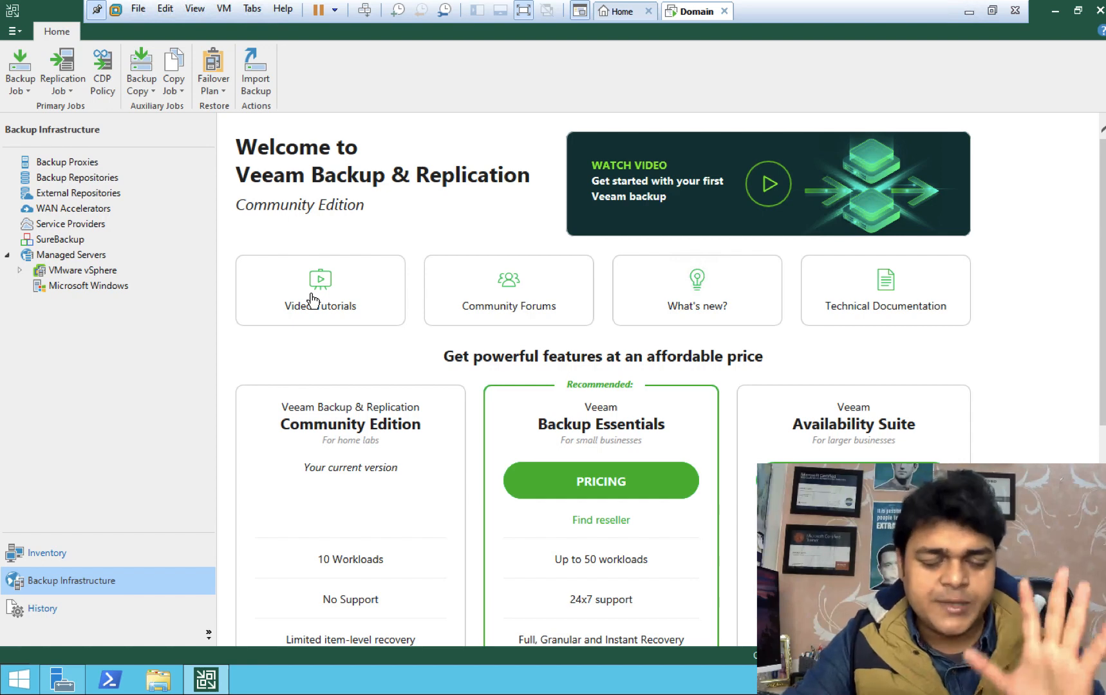
Step: Add Home, Storage Infrastructure, Tape Infrastructure and Files to the navigation pane, then show Home
click(209, 636)
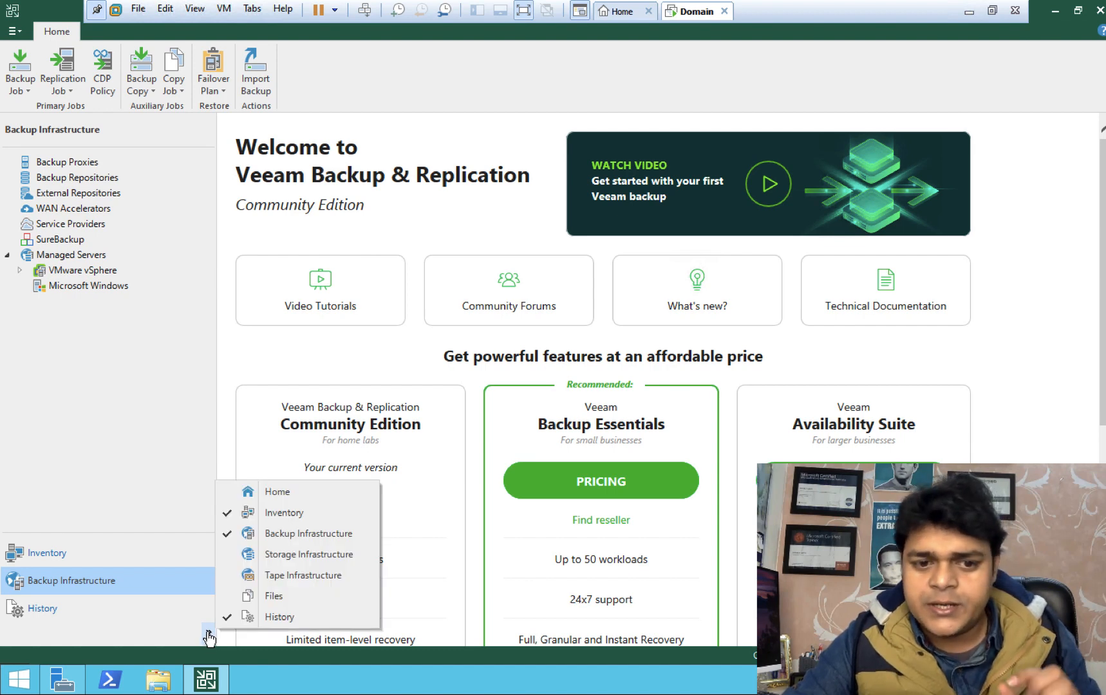
click(234, 495)
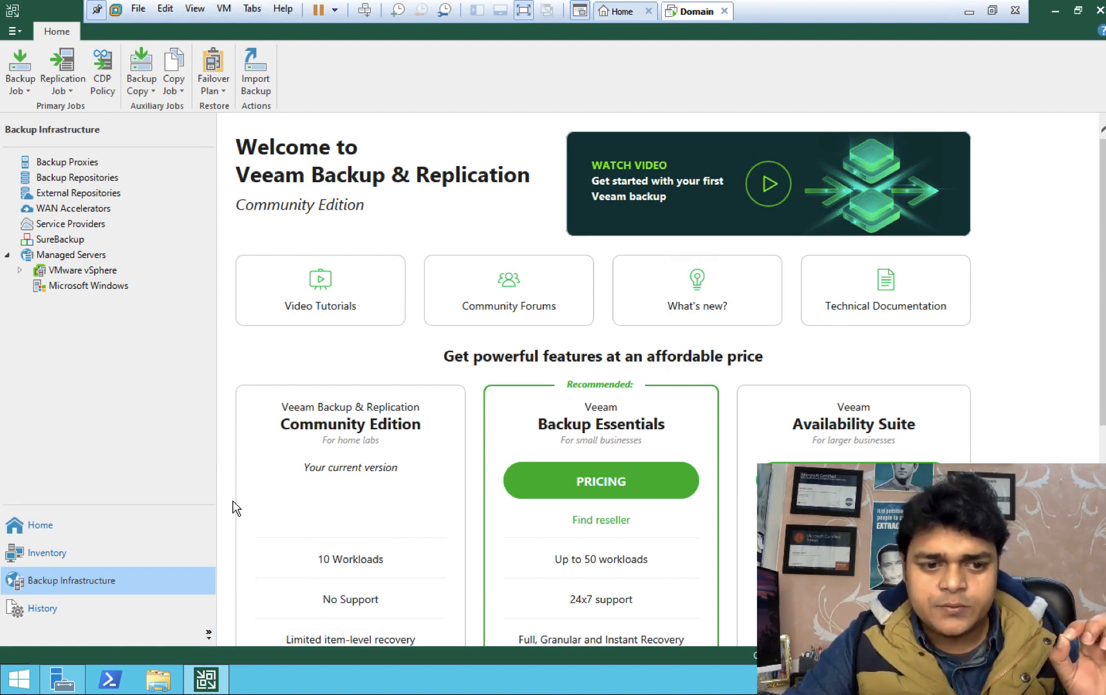
click(209, 637)
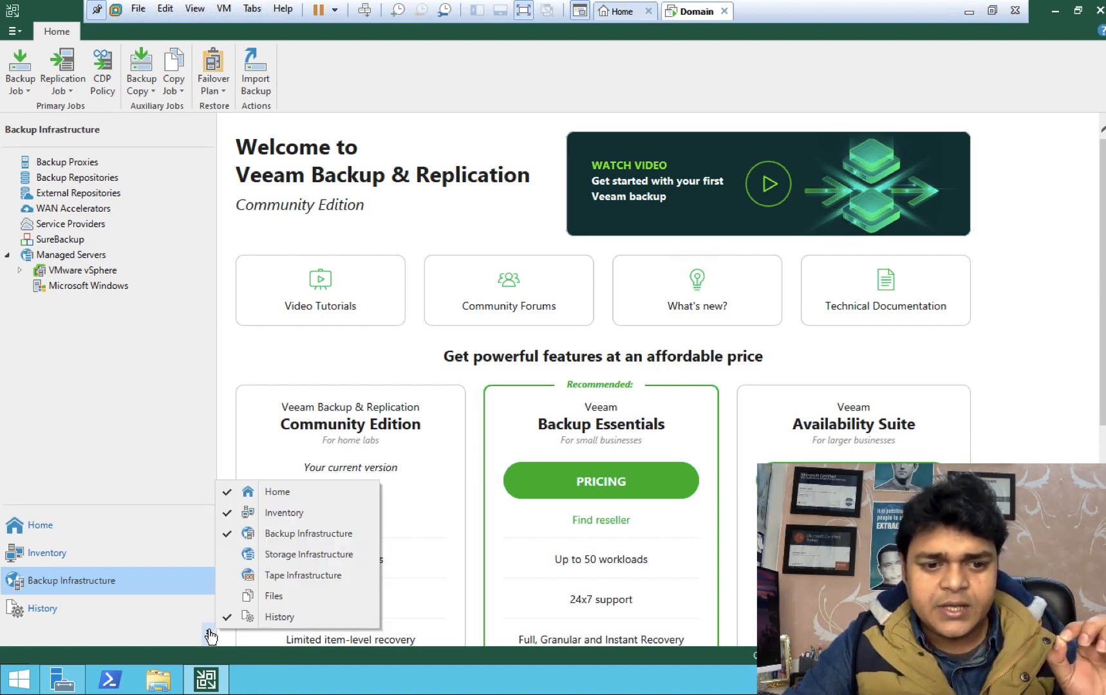
click(233, 560)
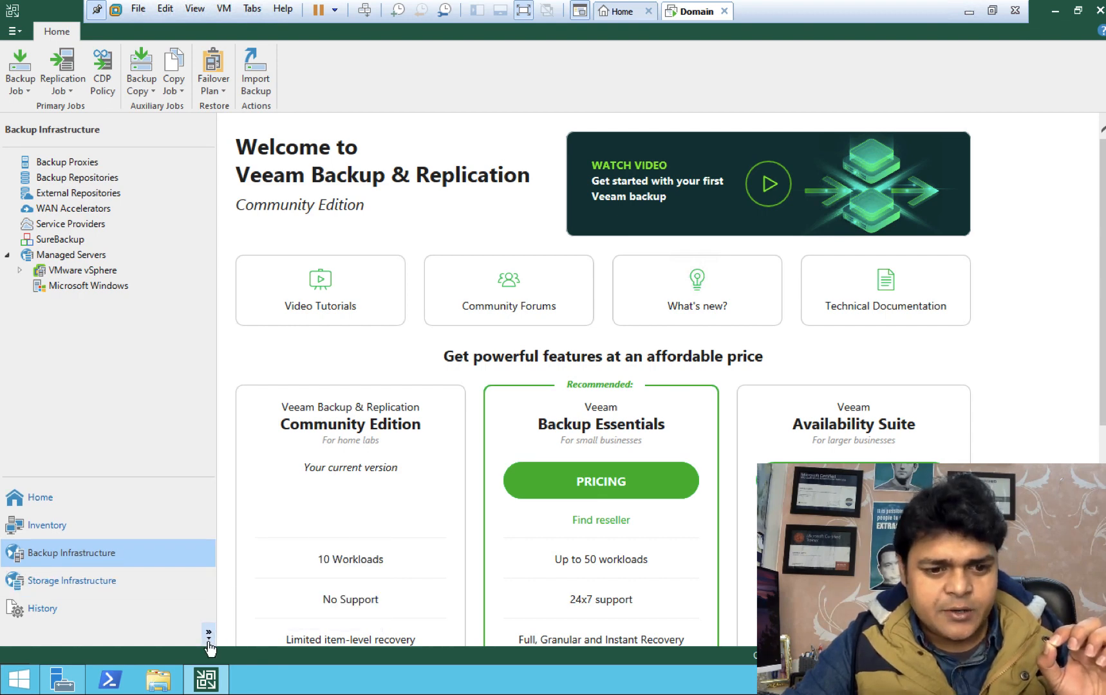
click(210, 633)
click(233, 575)
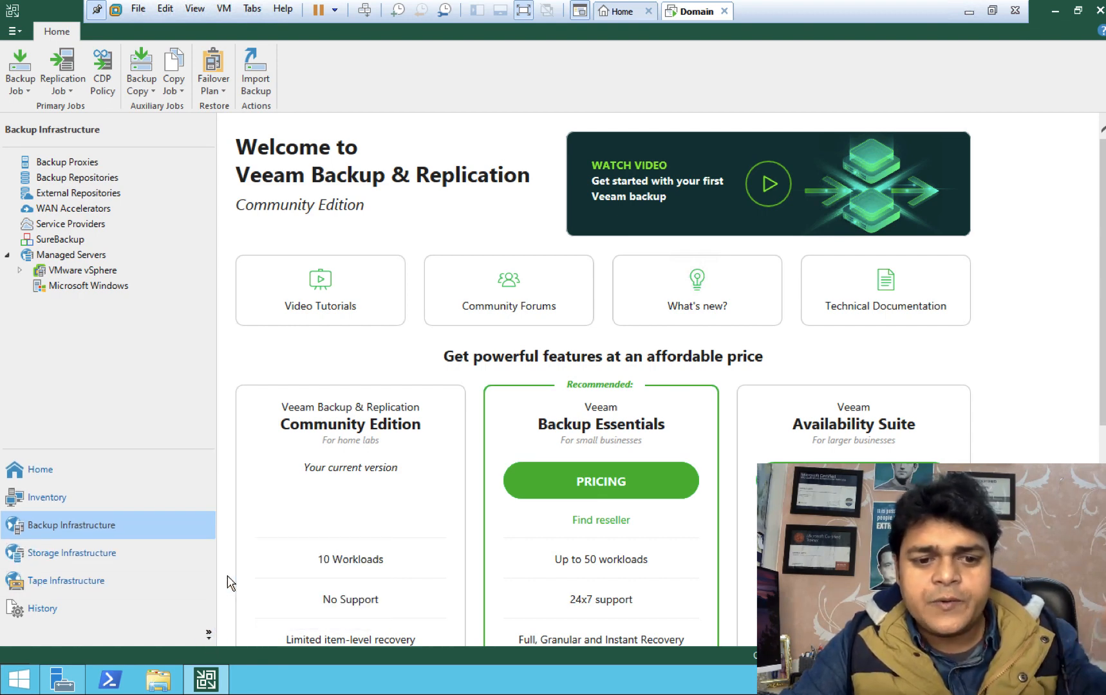
click(210, 634)
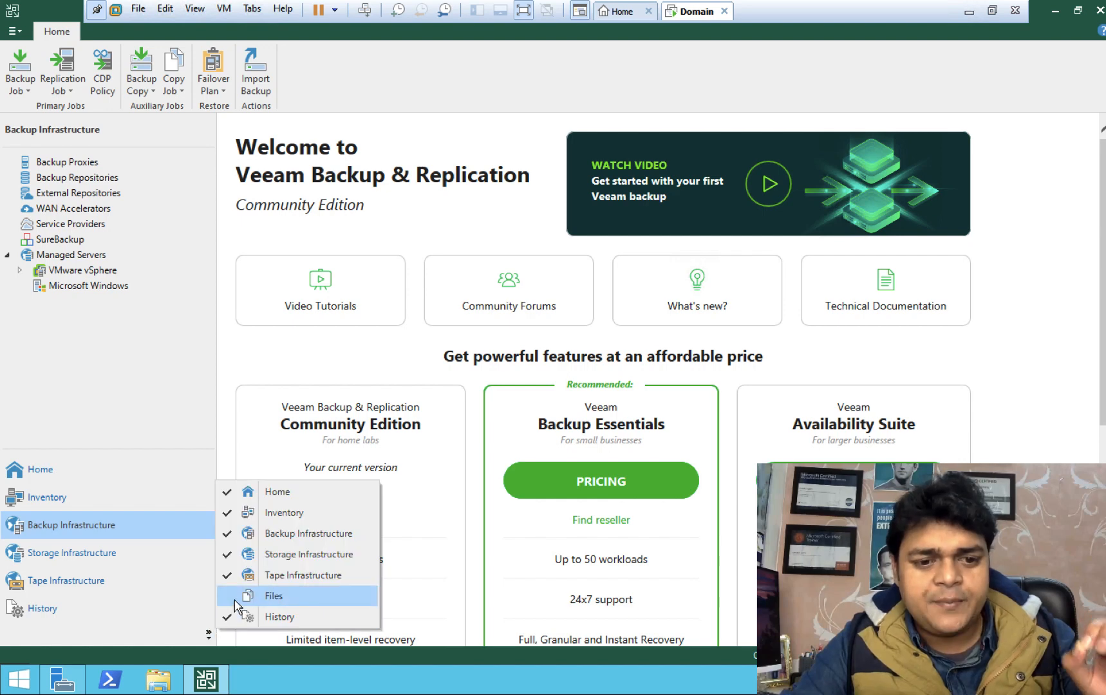
click(233, 591)
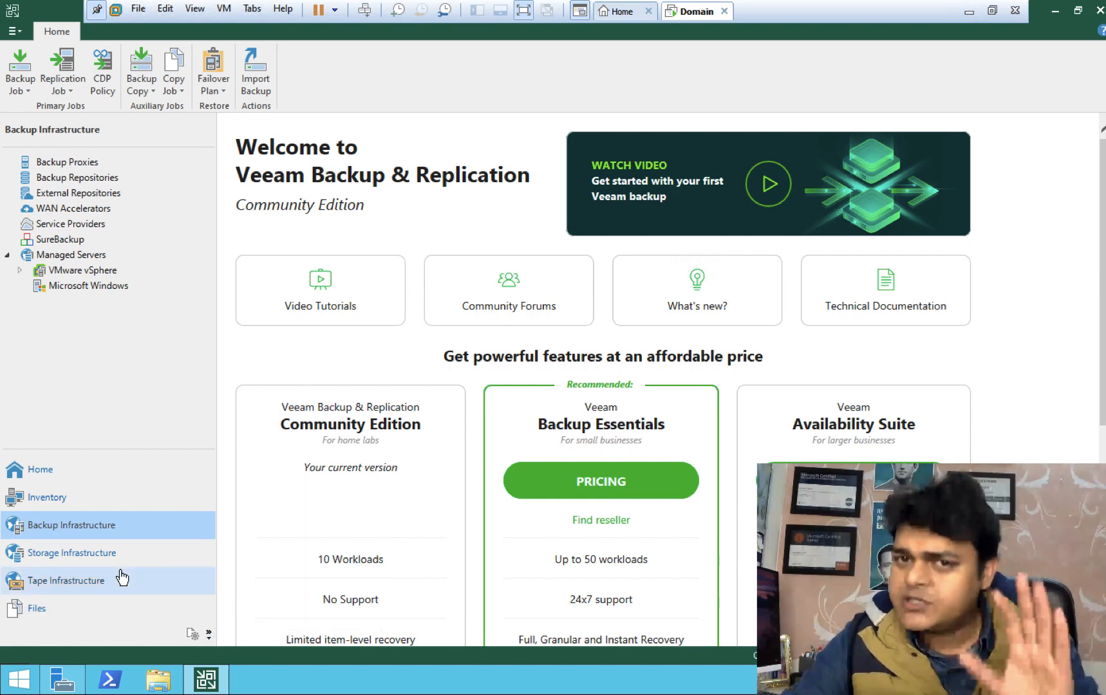
click(45, 472)
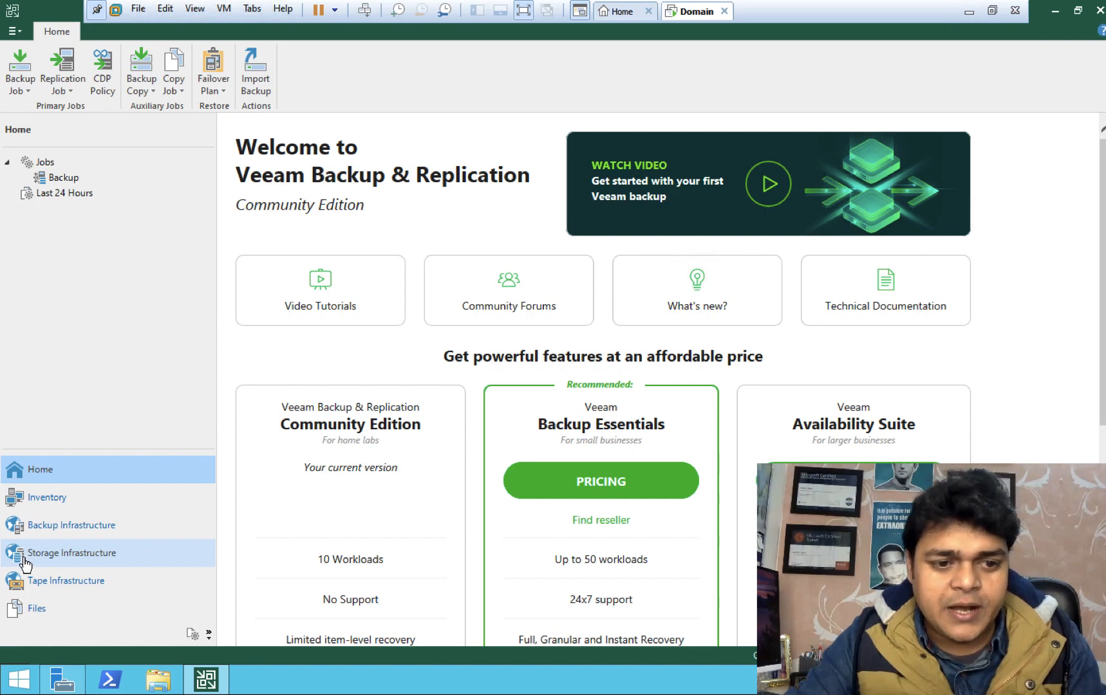
Step: Open the Storage Infrastructure overview and start Add Storage to see the vendor list
click(68, 562)
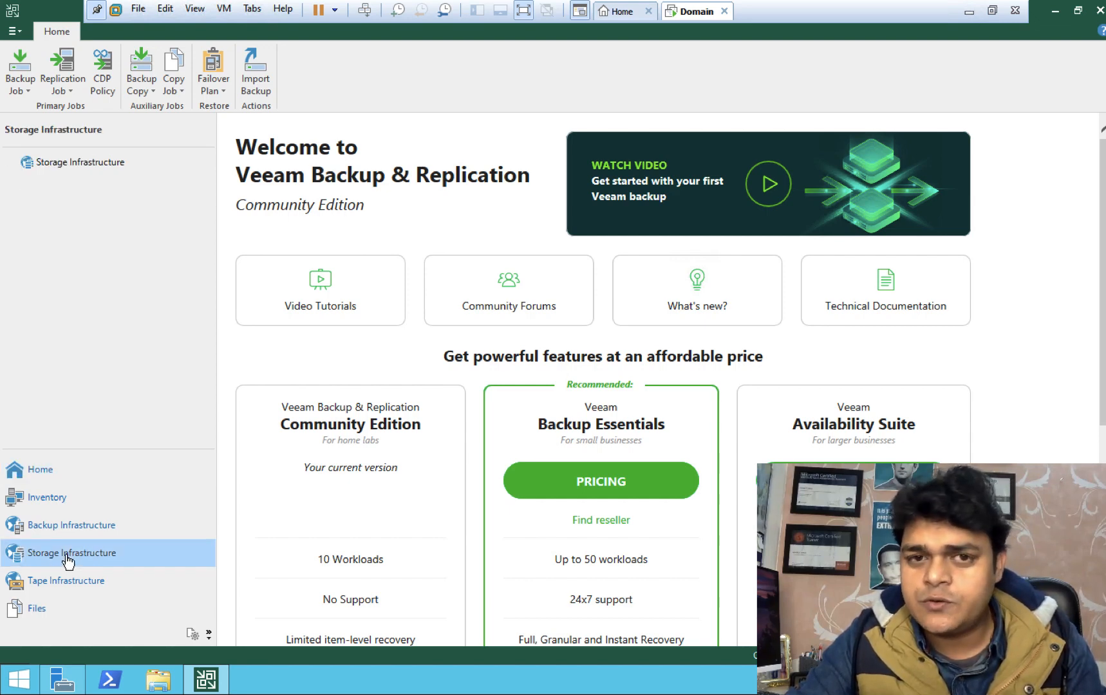
click(82, 166)
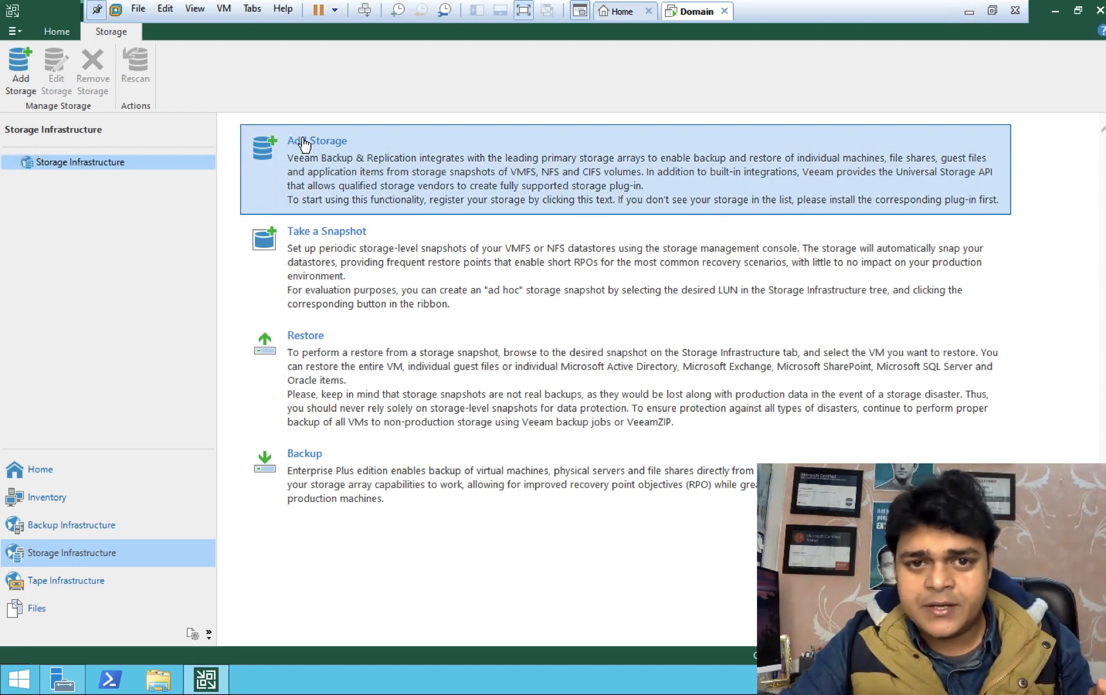
click(304, 145)
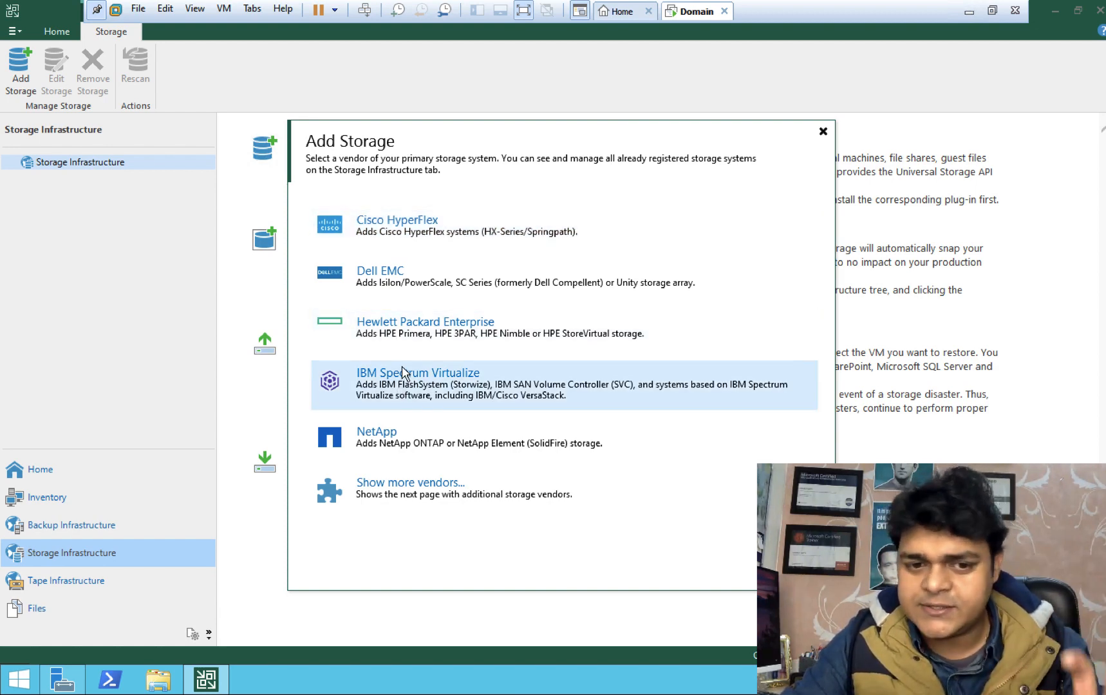
Step: Browse the extra storage vendors, then choose Dell EMC and its SC Series model
click(399, 484)
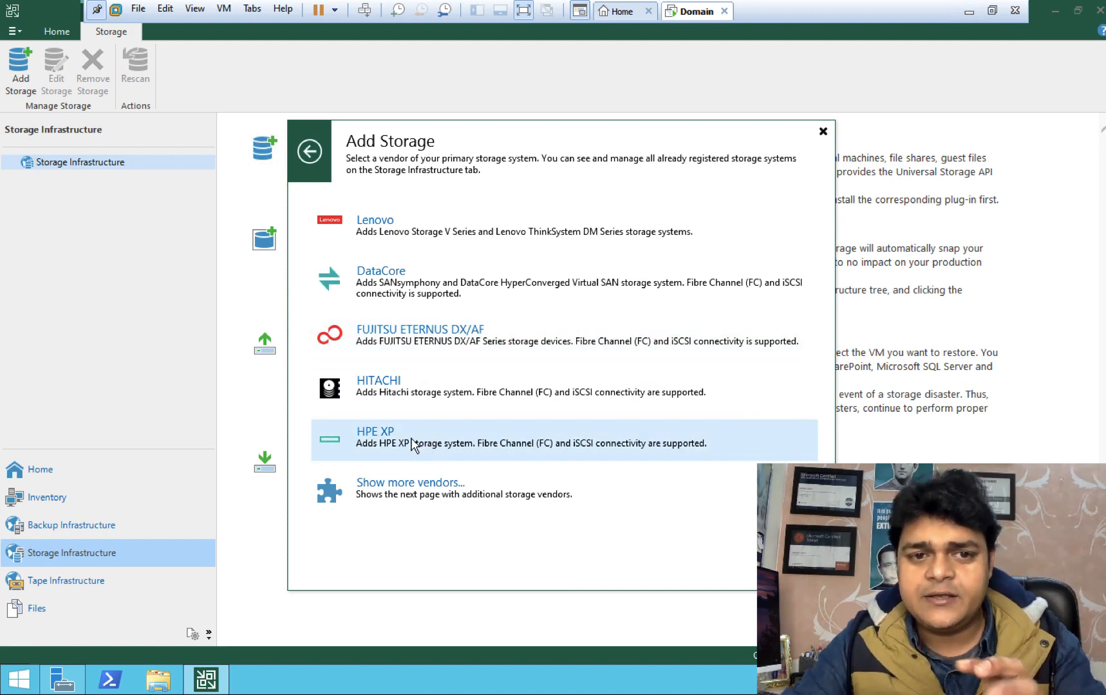
click(311, 152)
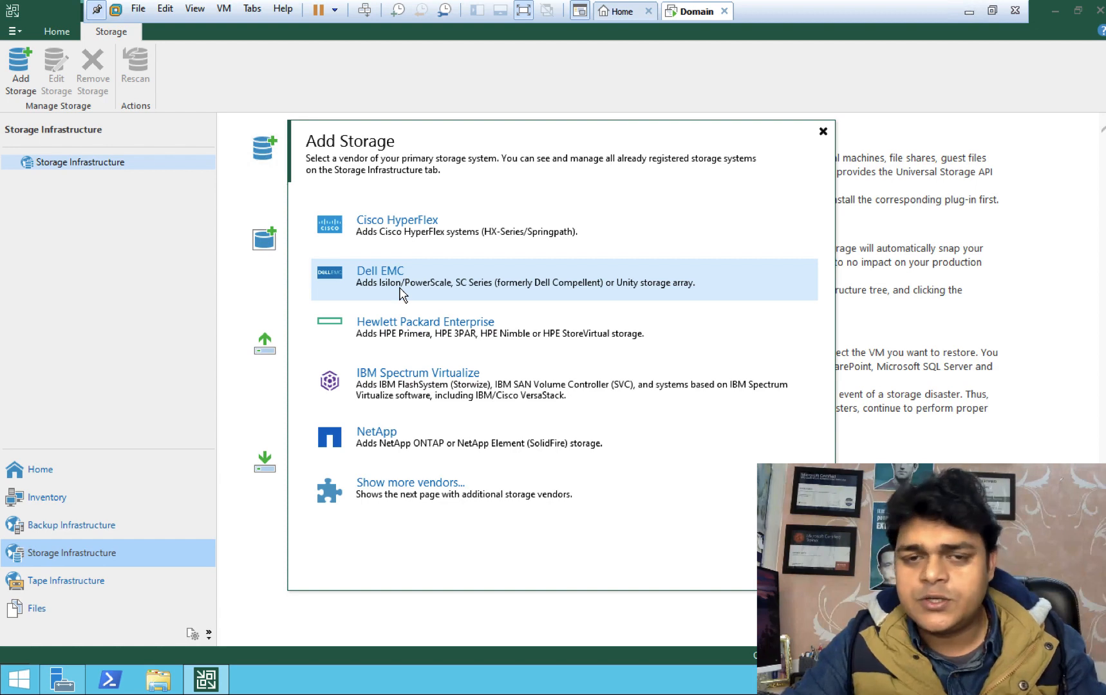
click(387, 276)
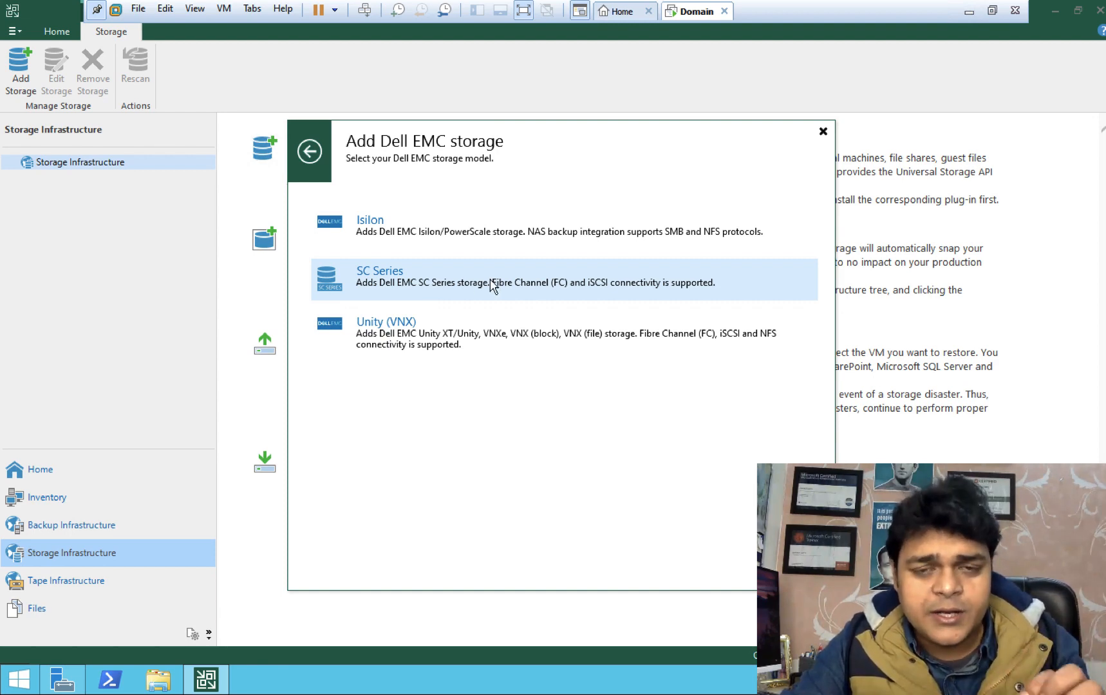
click(384, 273)
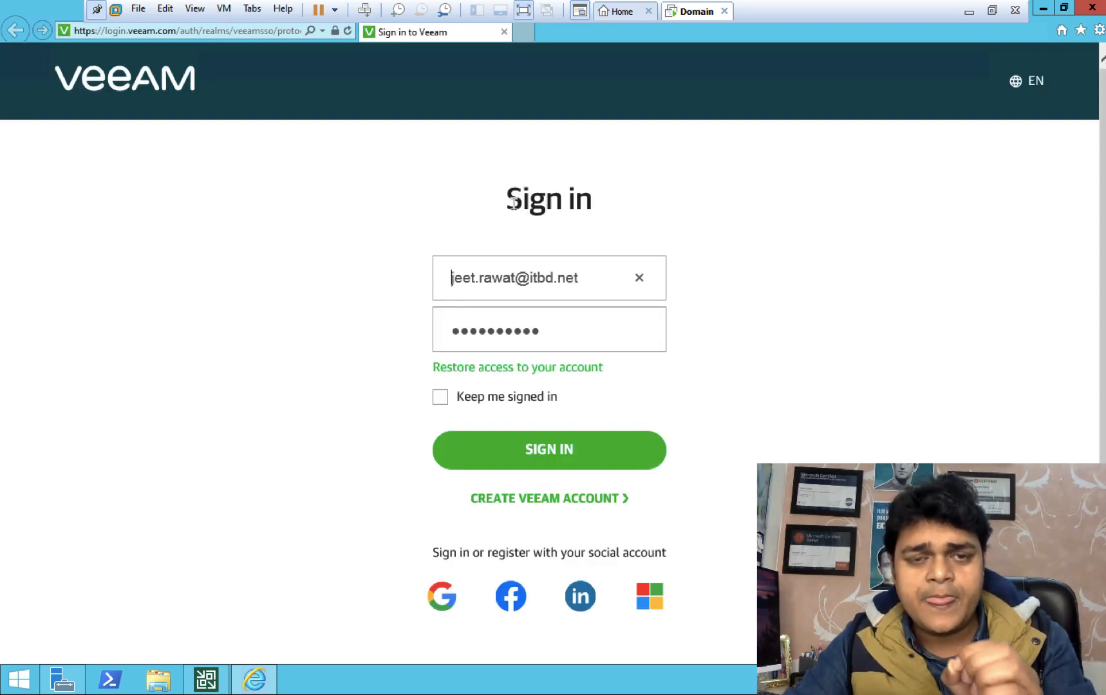
Step: Close the Internet Explorer veeam.com sign-in tab to get back to Storage Infrastructure
click(504, 32)
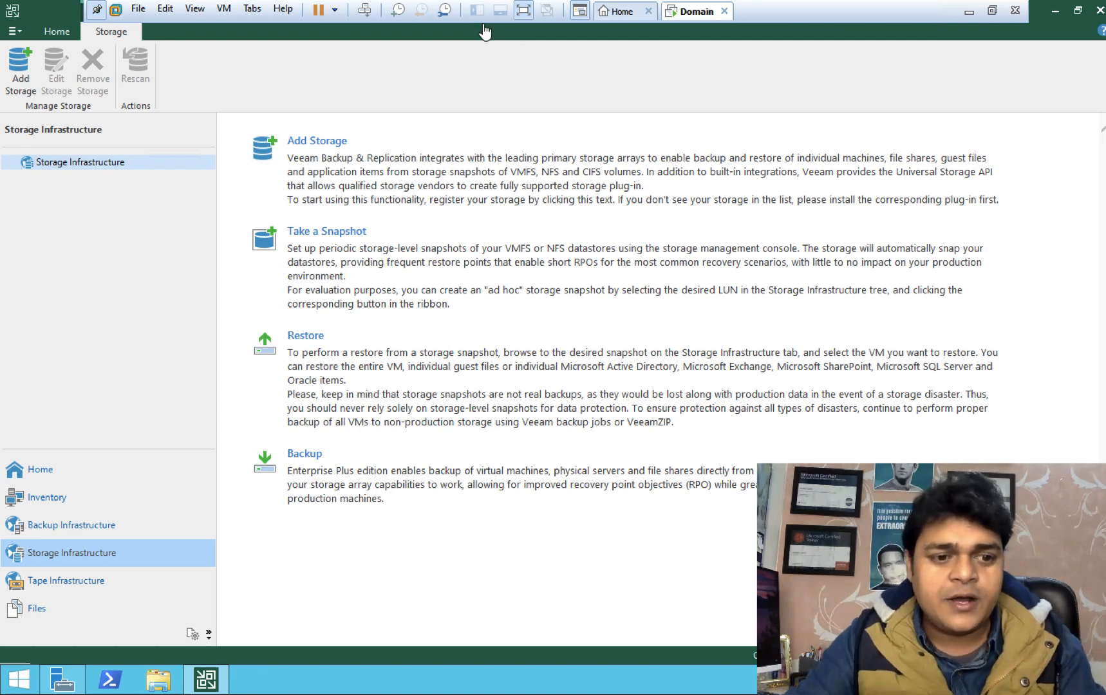
Step: In Backup Infrastructure, show Backup Repositories: Backup Repository 1 and the Default Backup Repository
click(70, 528)
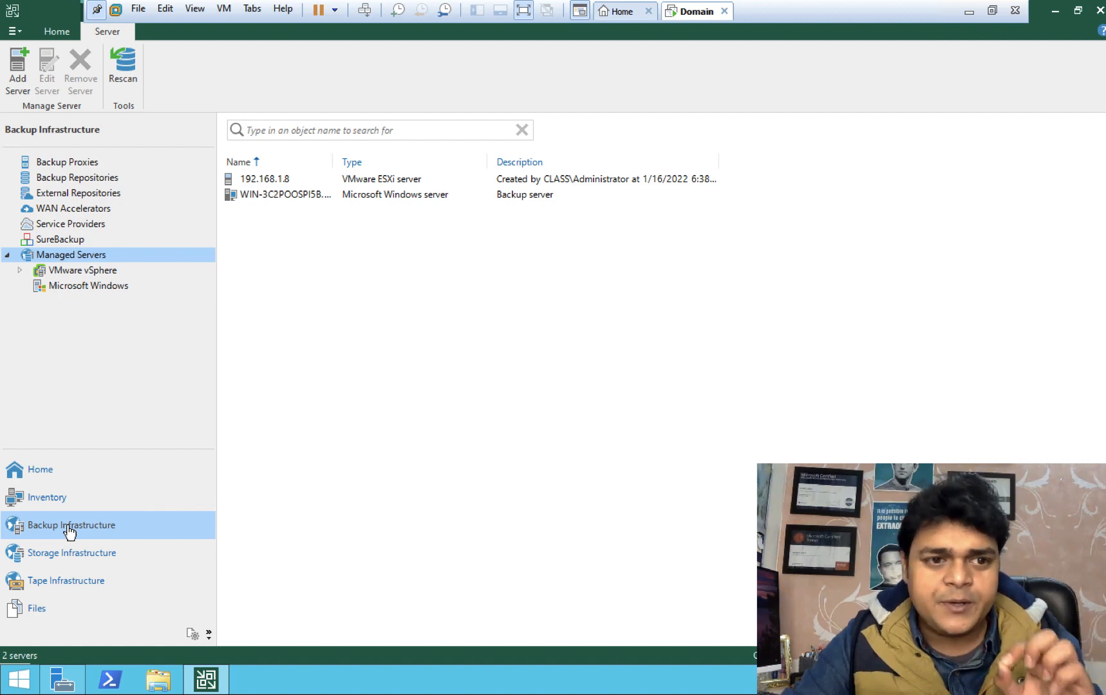
click(17, 77)
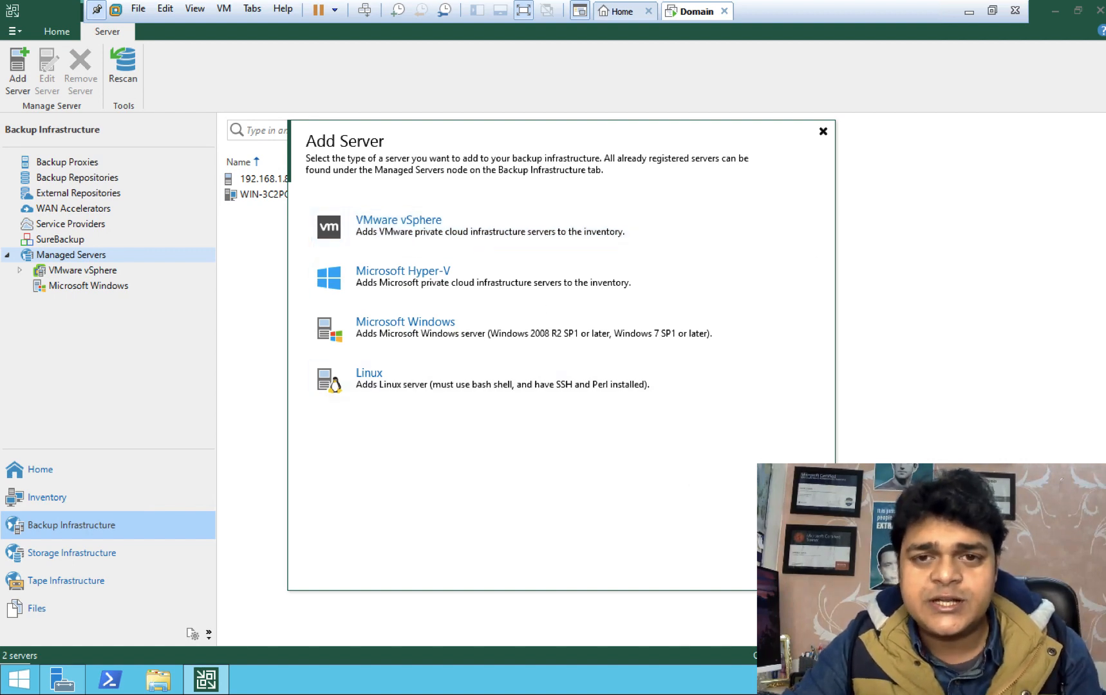
key(Escape)
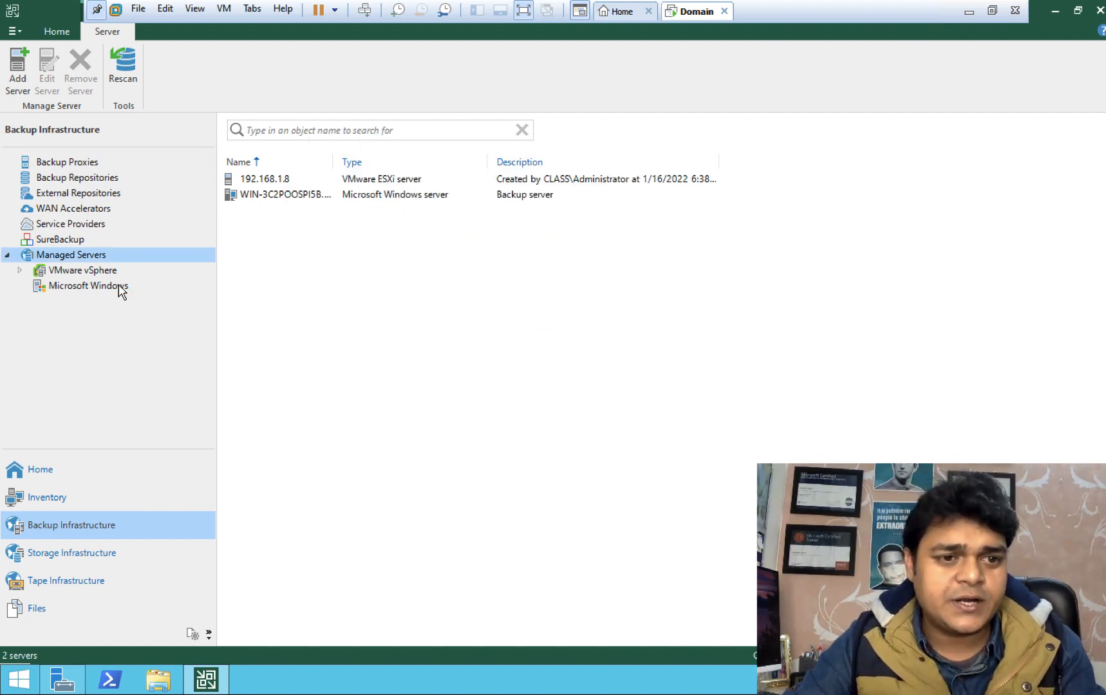
click(19, 270)
click(19, 271)
click(19, 271)
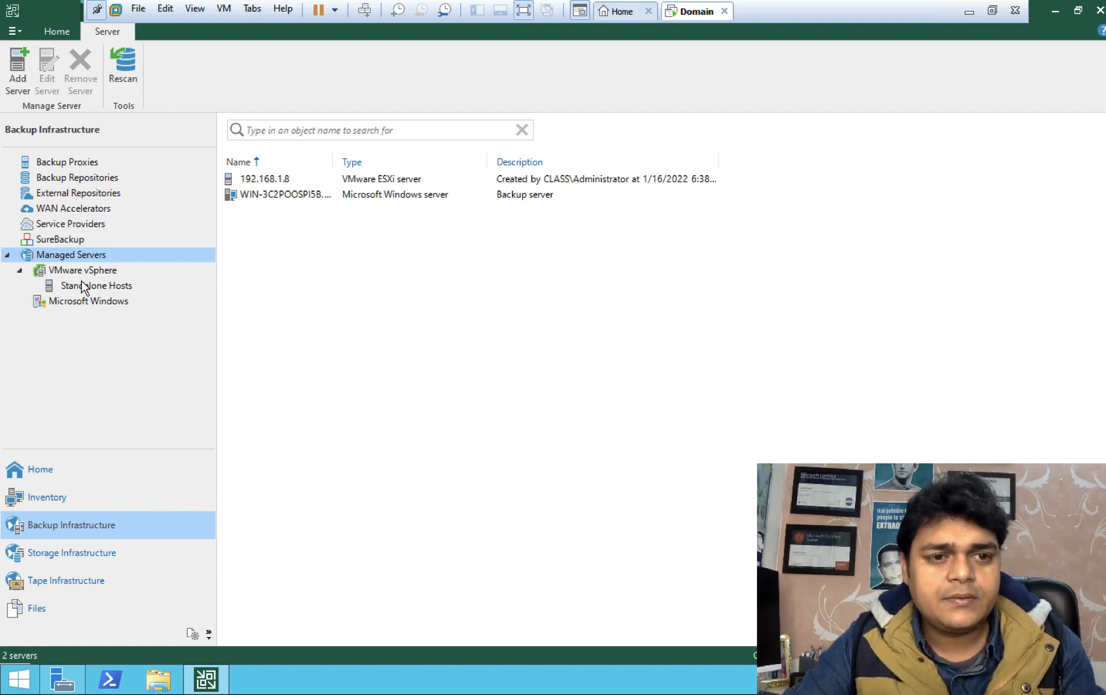
click(67, 183)
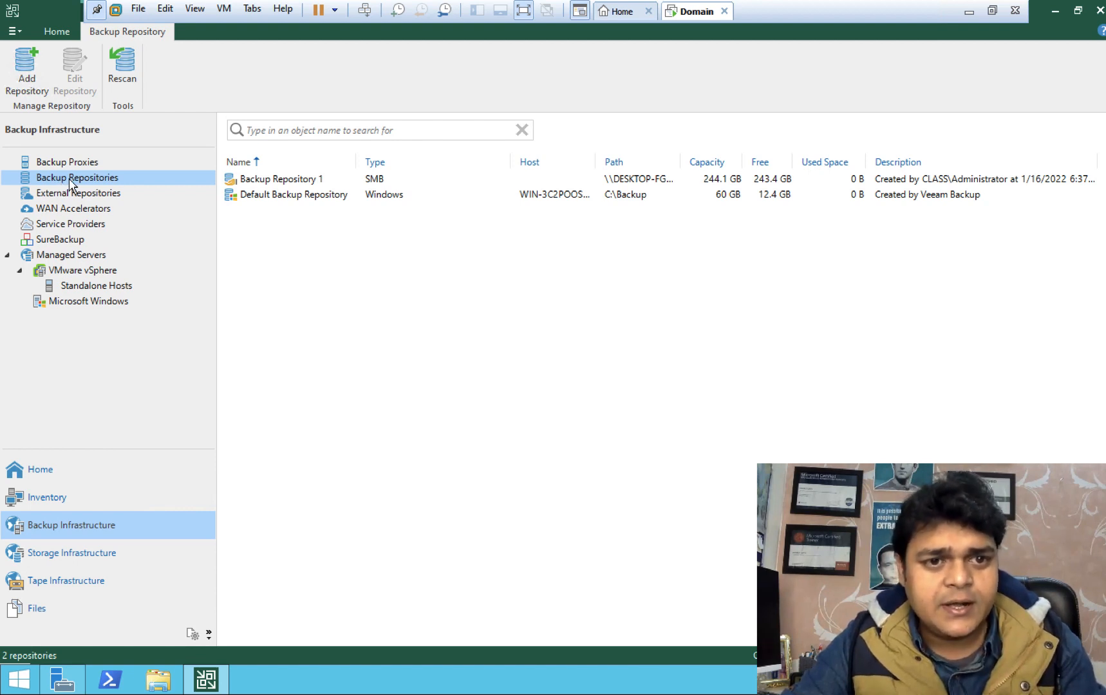
Step: Start a Network attached storage > SMB share backup repository, then minimise the virtual machine window
right_click(71, 182)
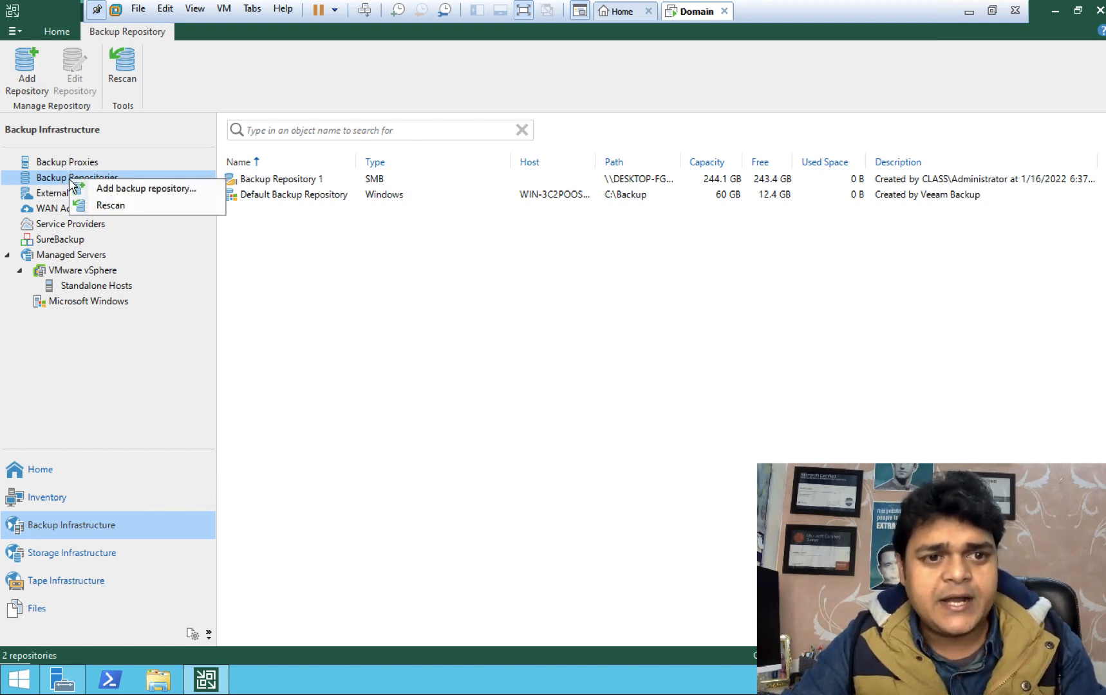
click(127, 189)
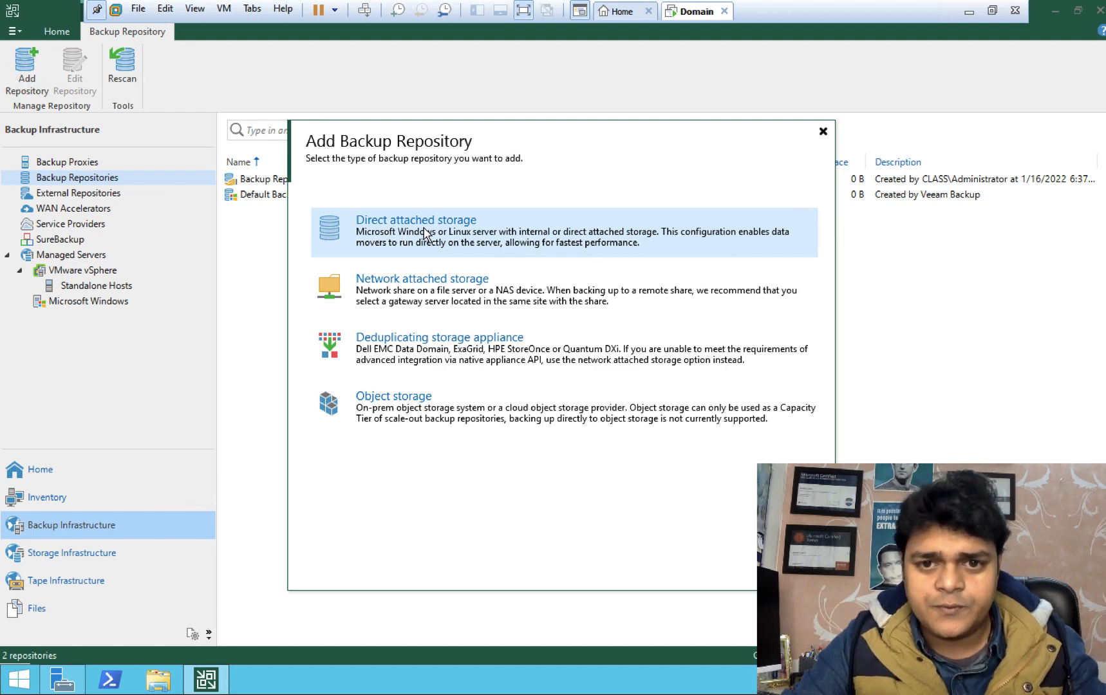
click(401, 291)
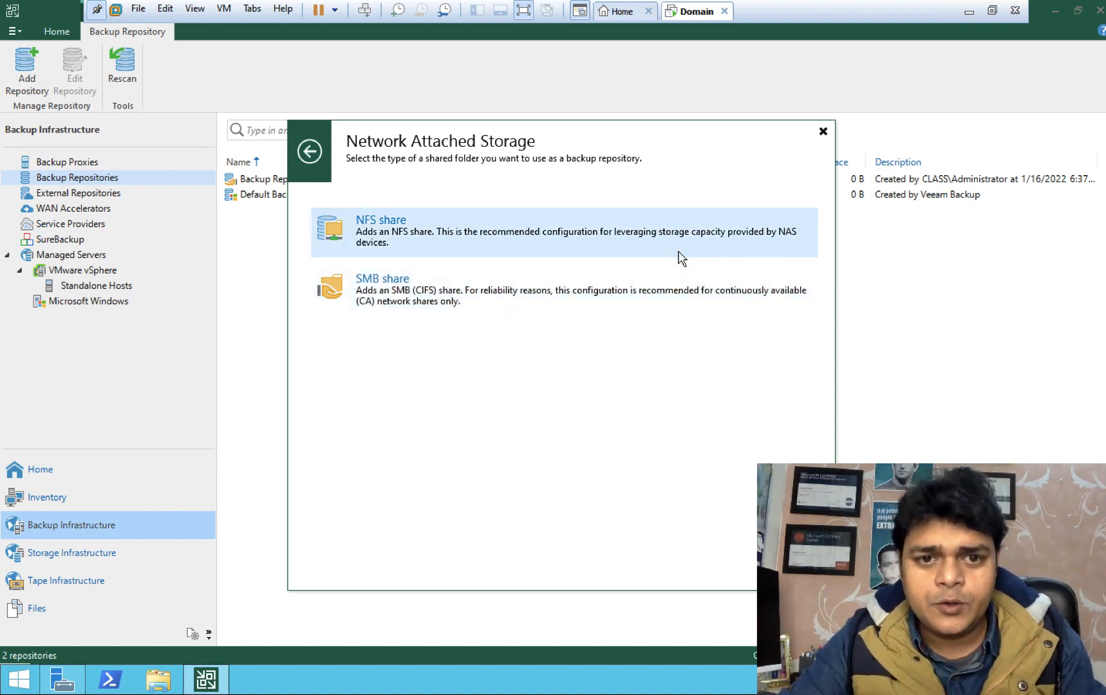
click(470, 297)
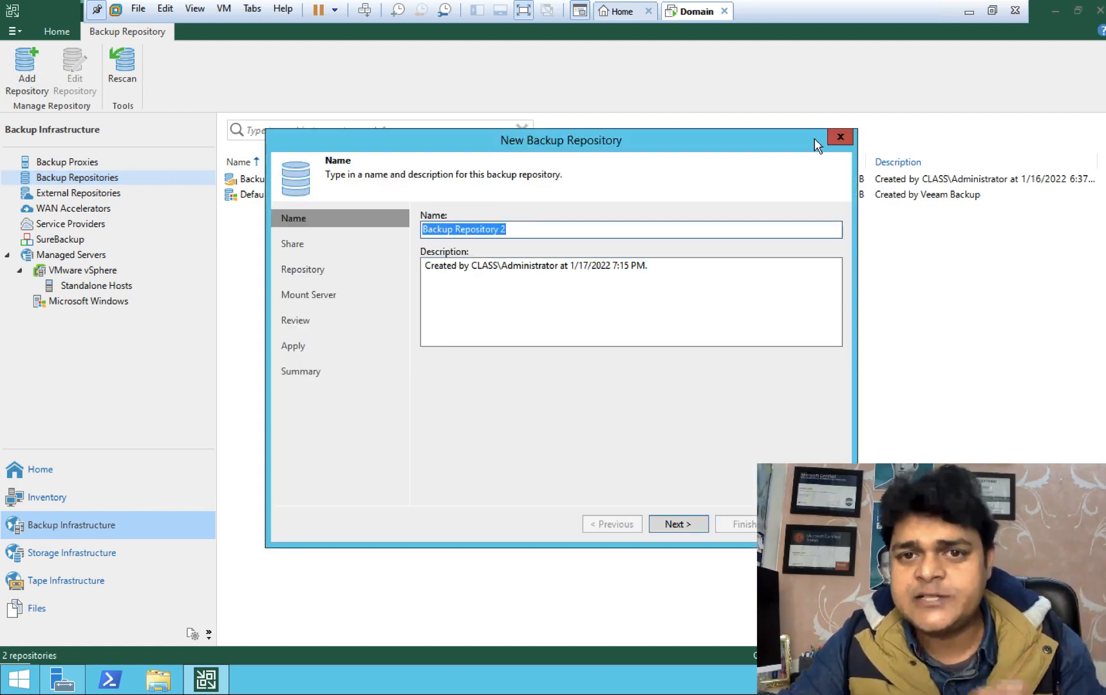
click(969, 12)
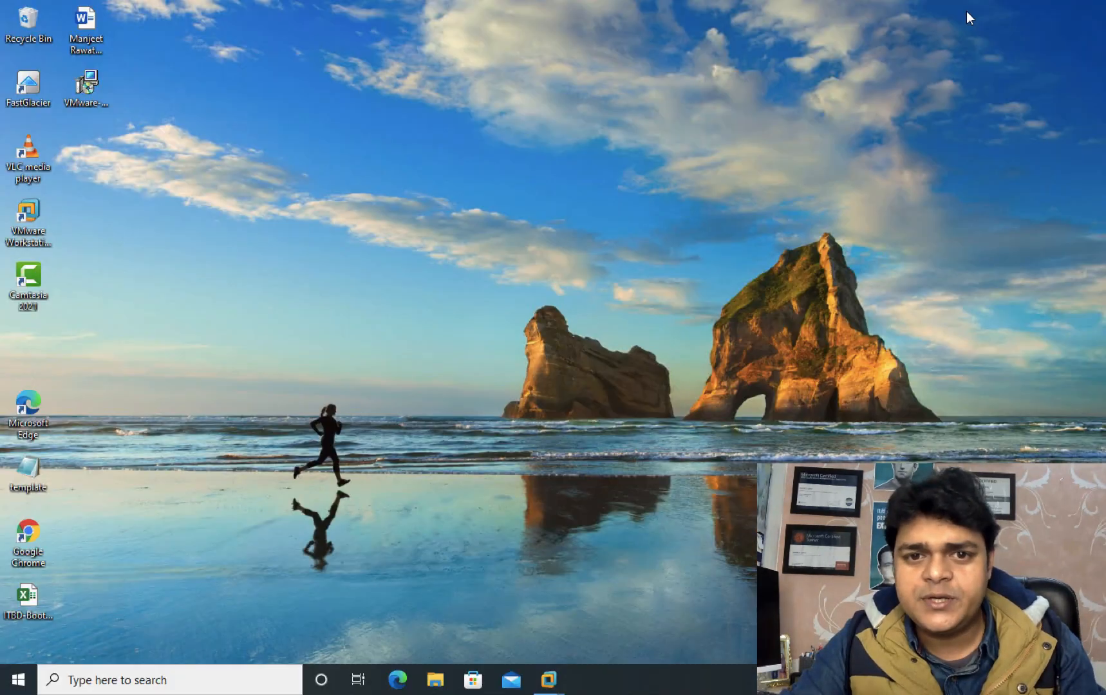
Step: Create a new folder named 'veeam-share' on the Personal Documents (F:) drive
key(super+e)
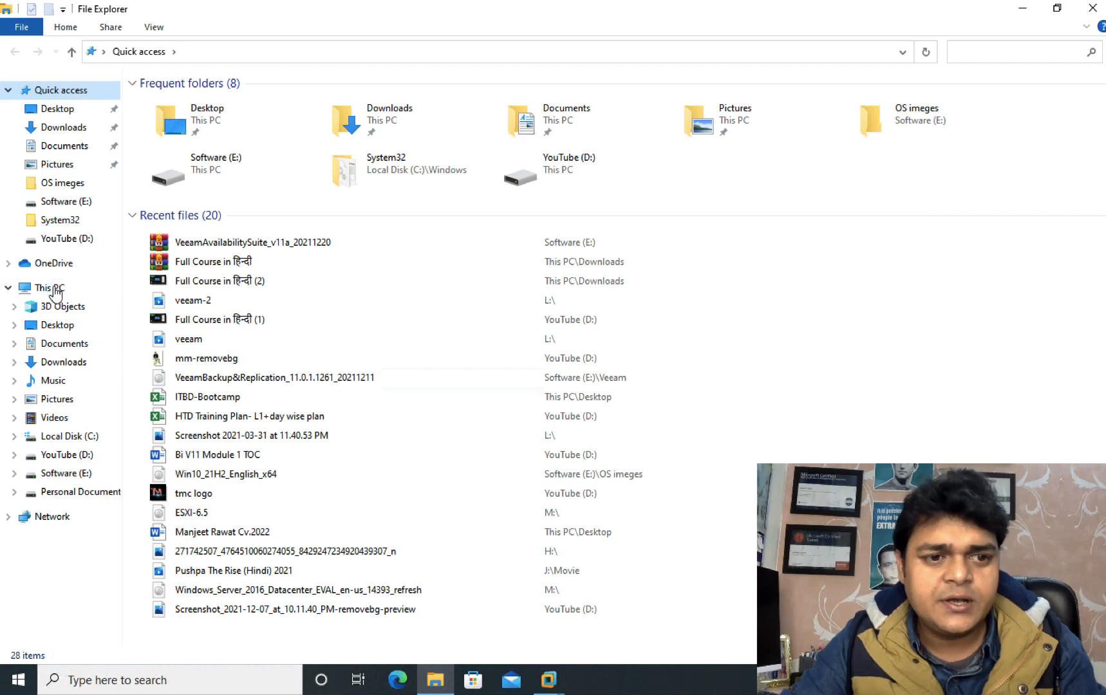
click(54, 287)
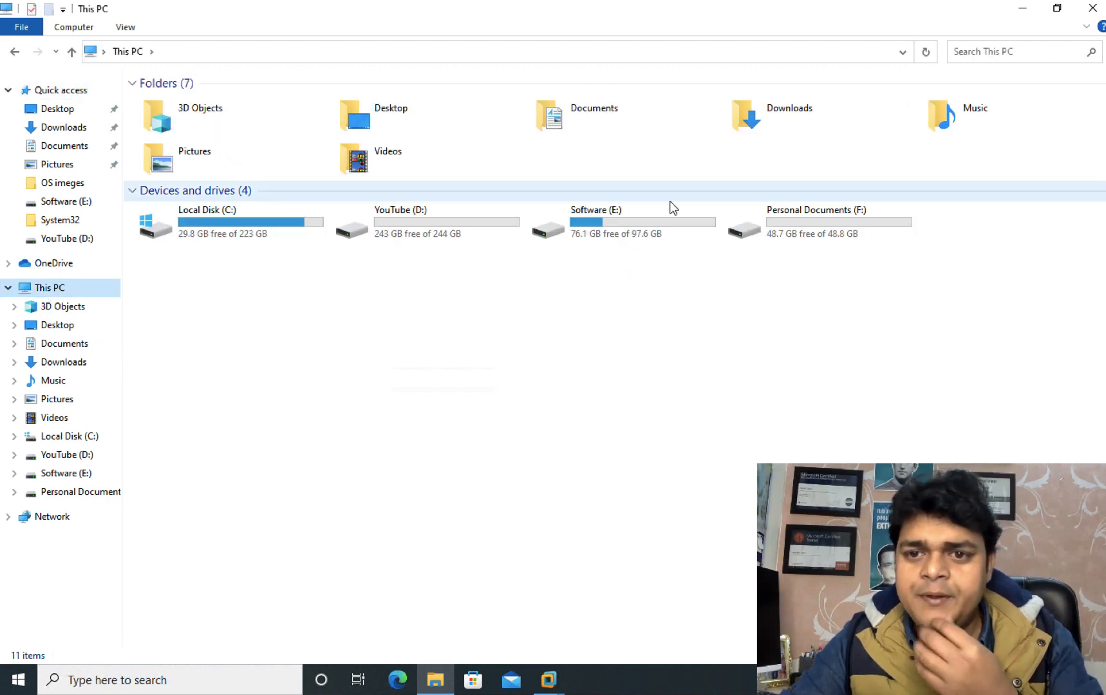
double_click(805, 219)
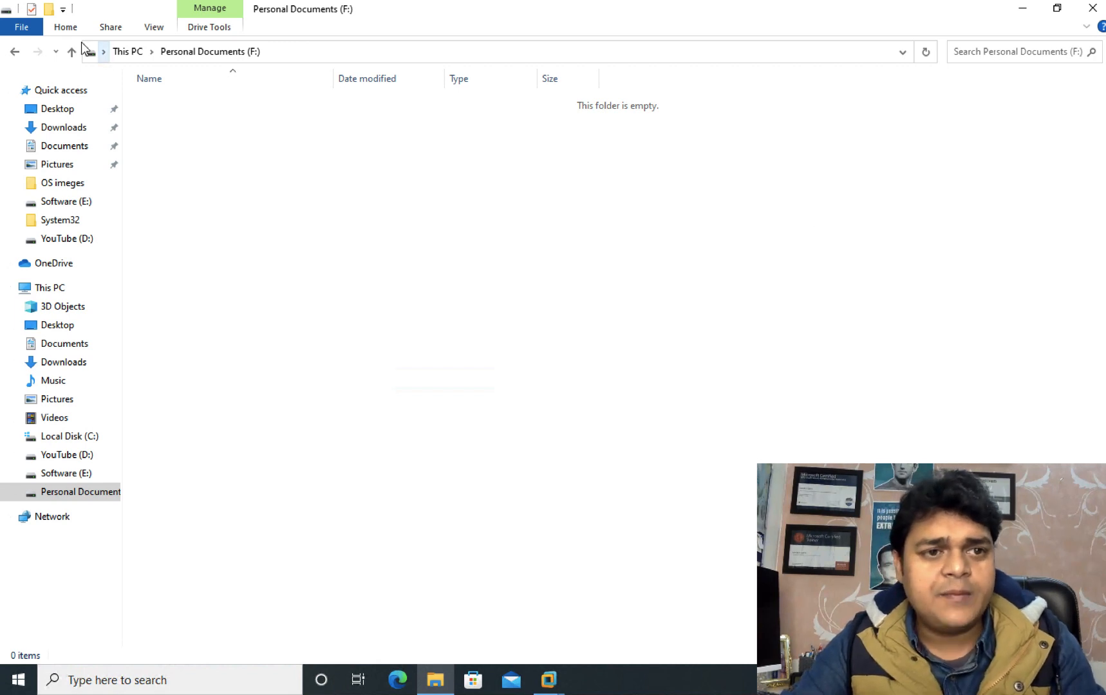
click(48, 9)
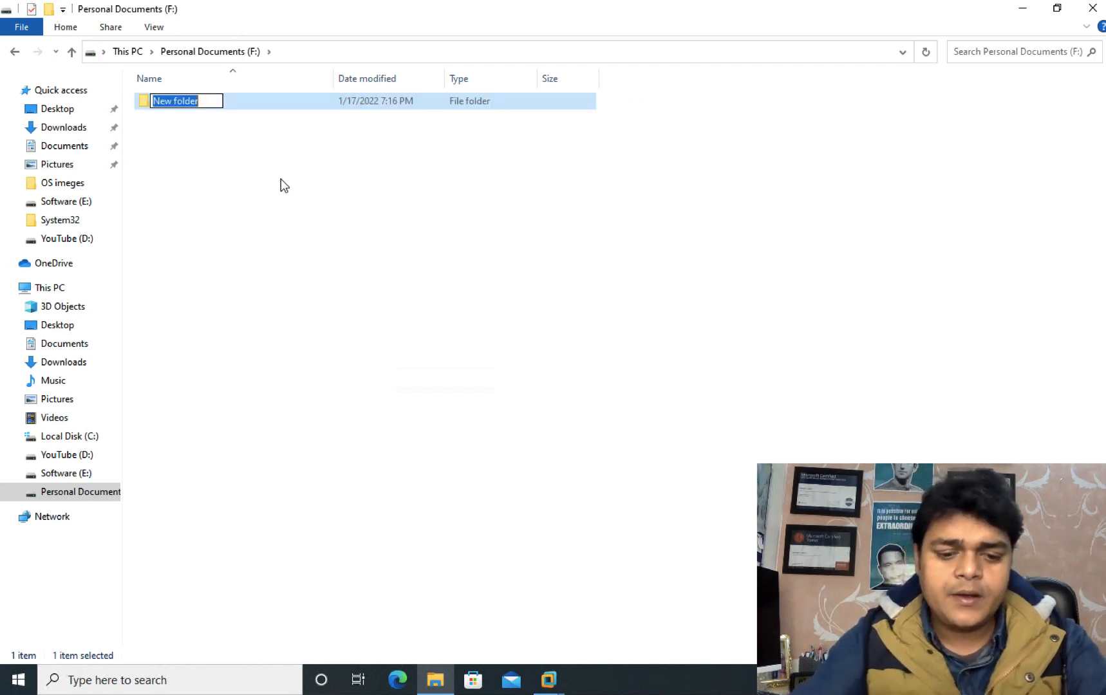
text(veeam-share)
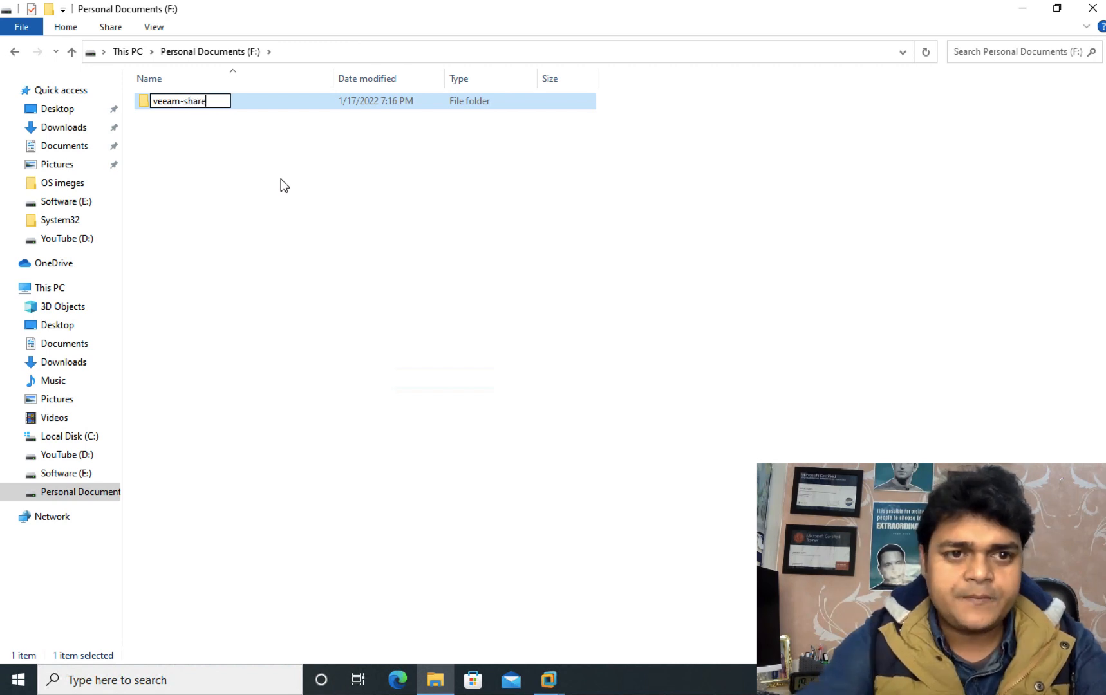
click(271, 215)
Step: Share the veeam-share folder via Advanced Sharing, giving Everyone full control
right_click(185, 105)
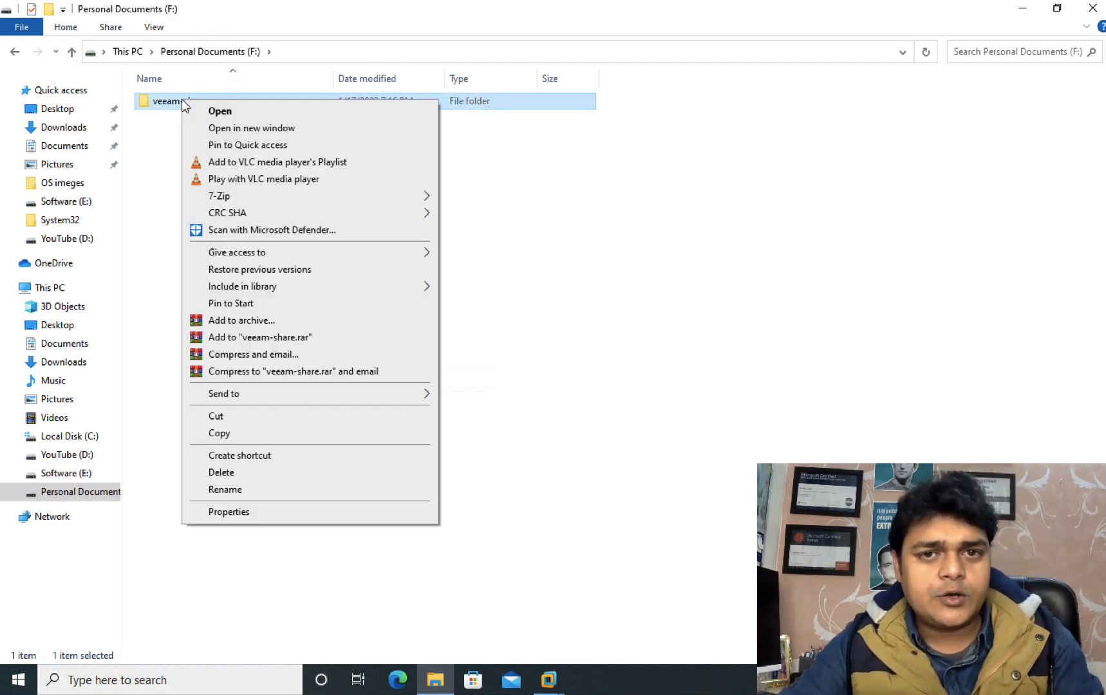
click(266, 517)
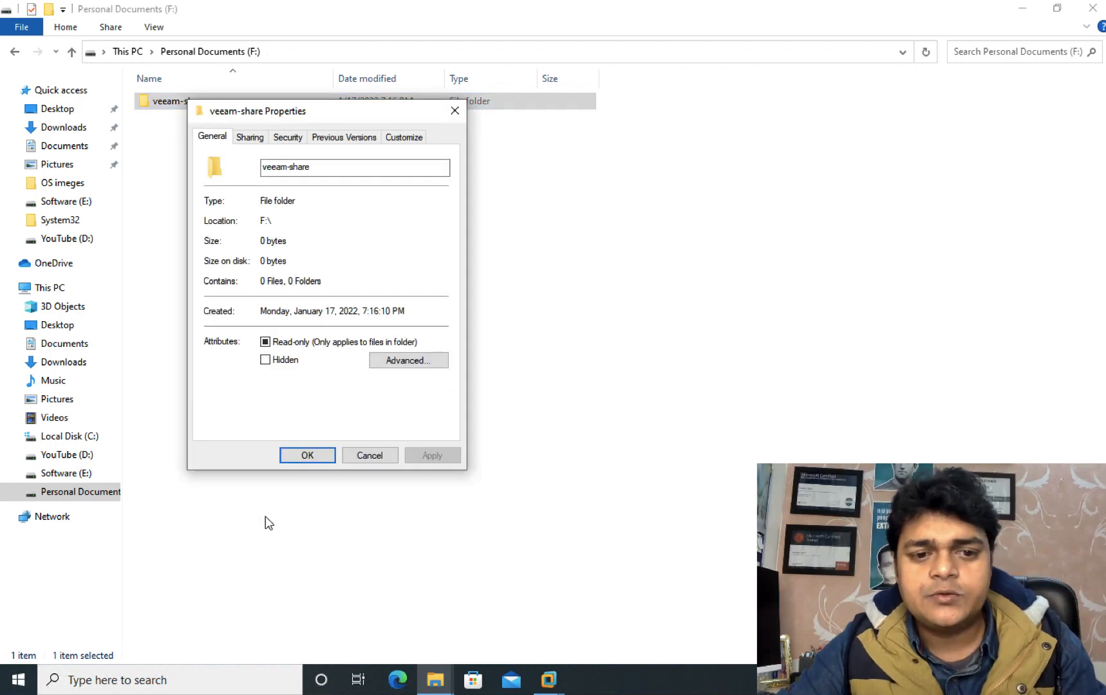
click(249, 138)
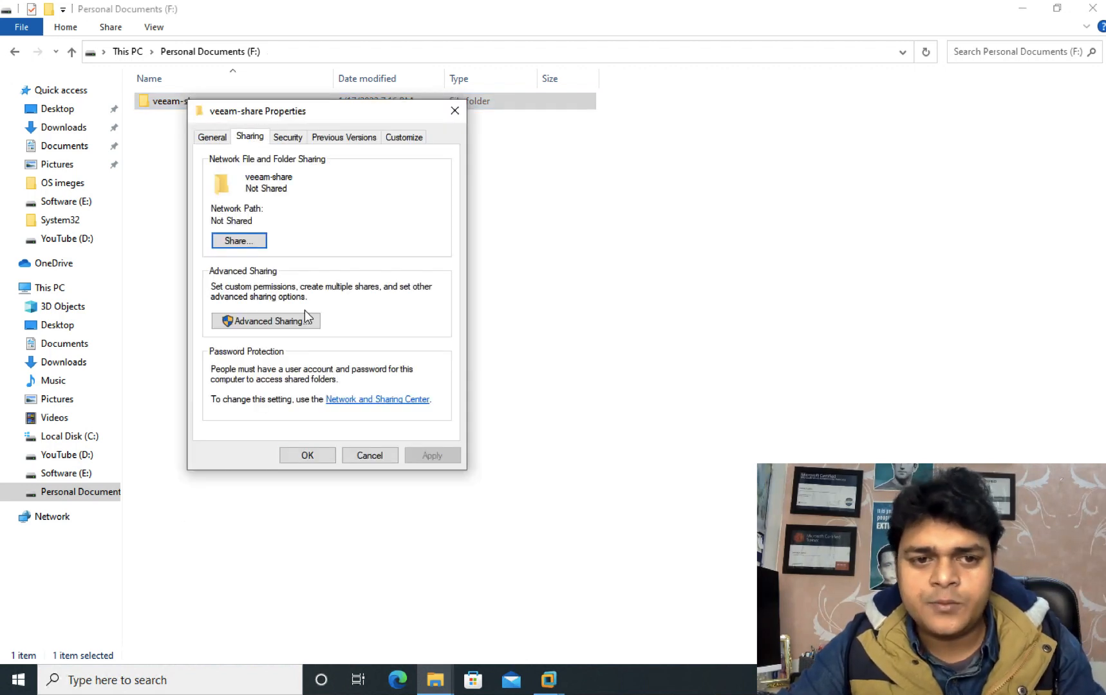
click(285, 322)
click(211, 164)
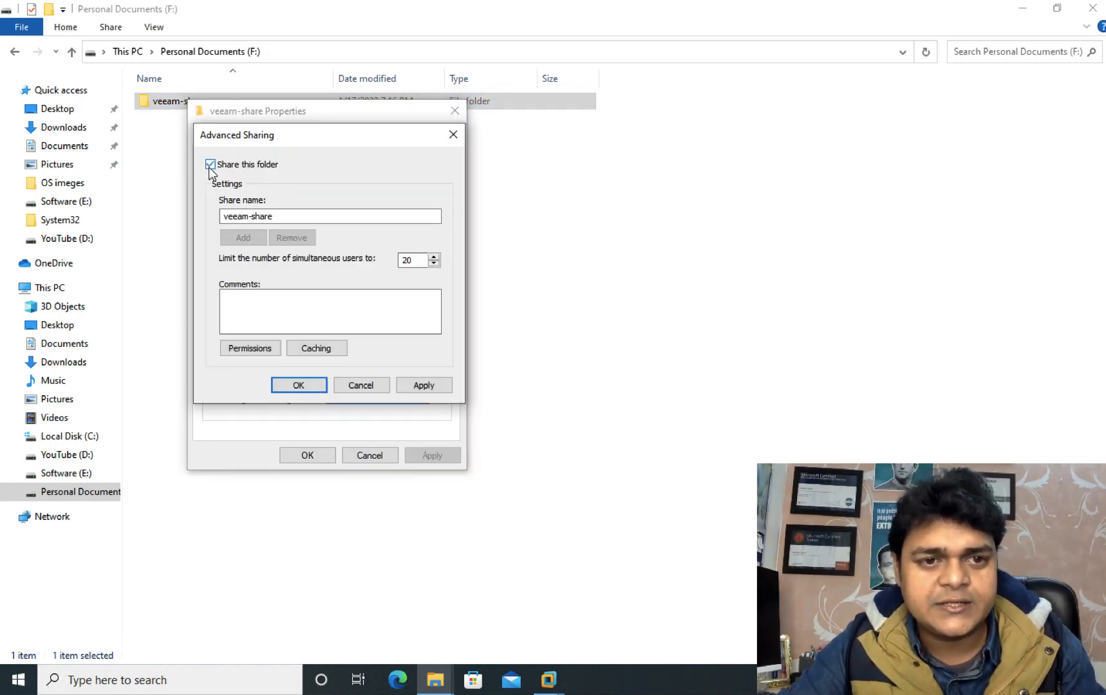
click(250, 349)
click(390, 334)
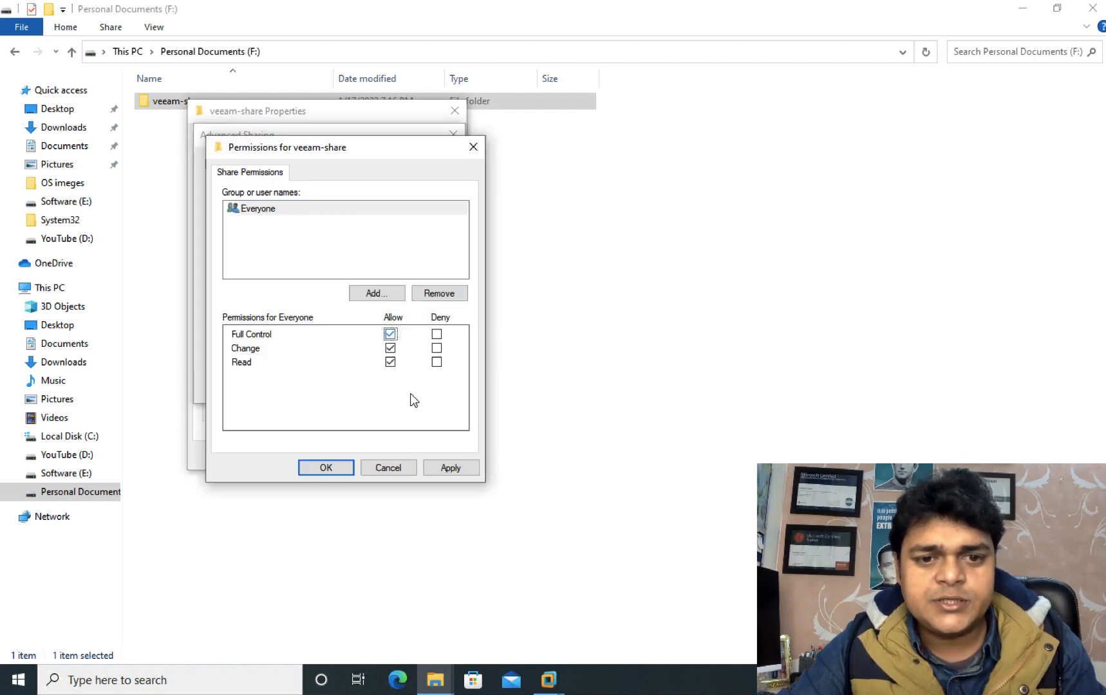
click(456, 468)
click(325, 468)
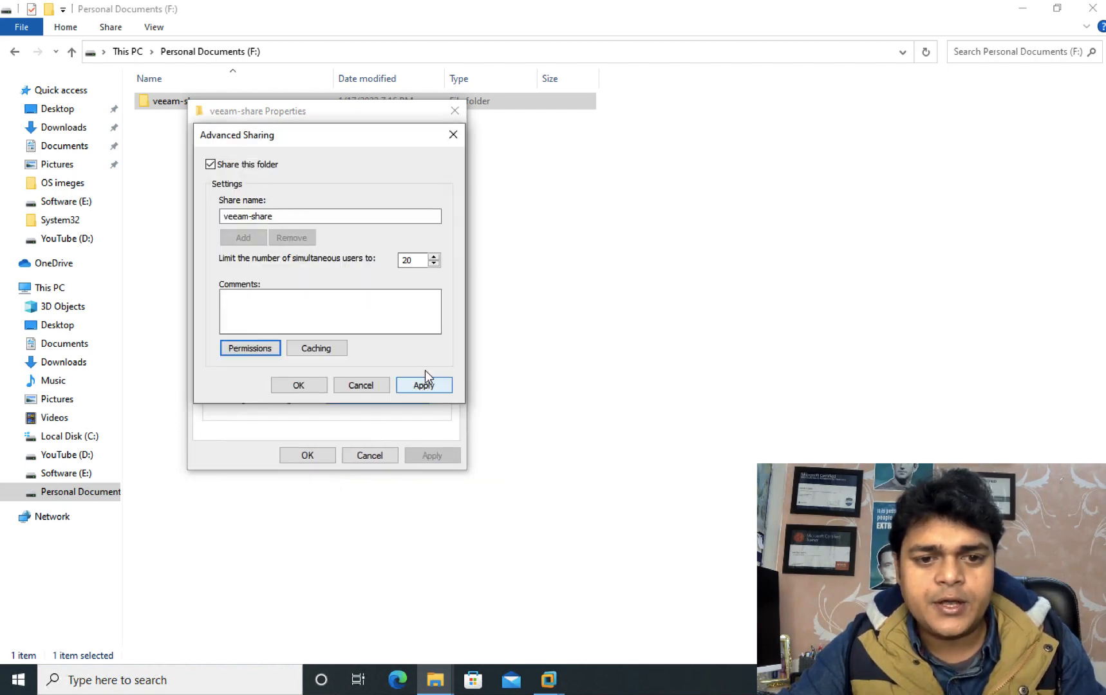
click(425, 381)
click(294, 387)
click(304, 454)
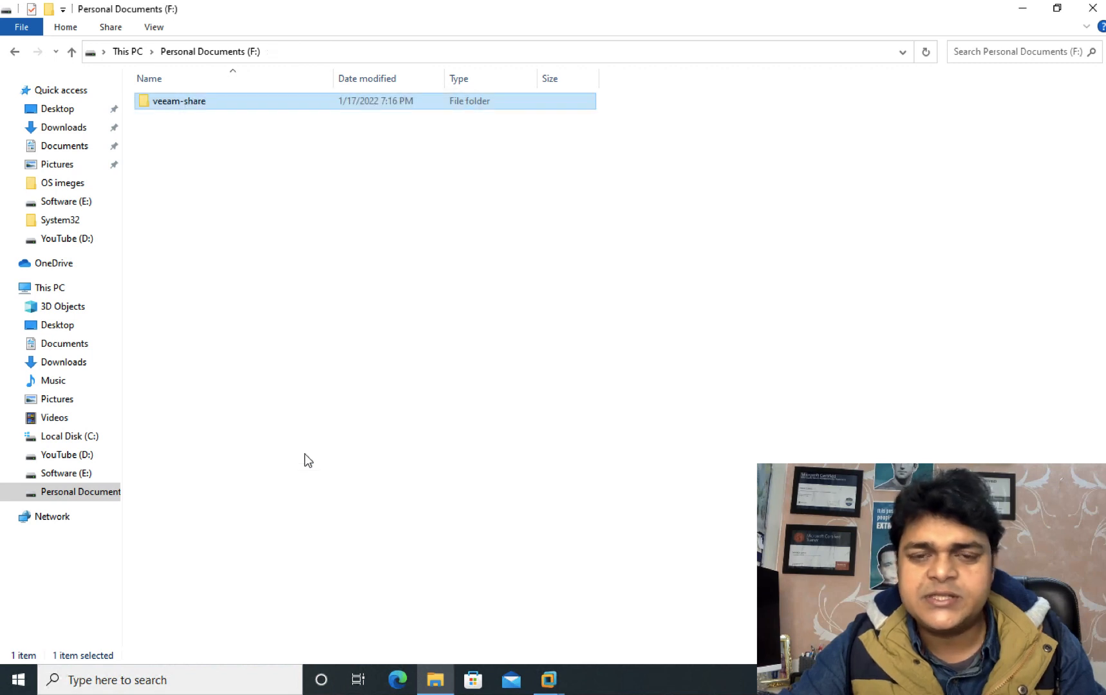
Step: Copy the veeam-share folder's network path from its Sharing properties
right_click(178, 111)
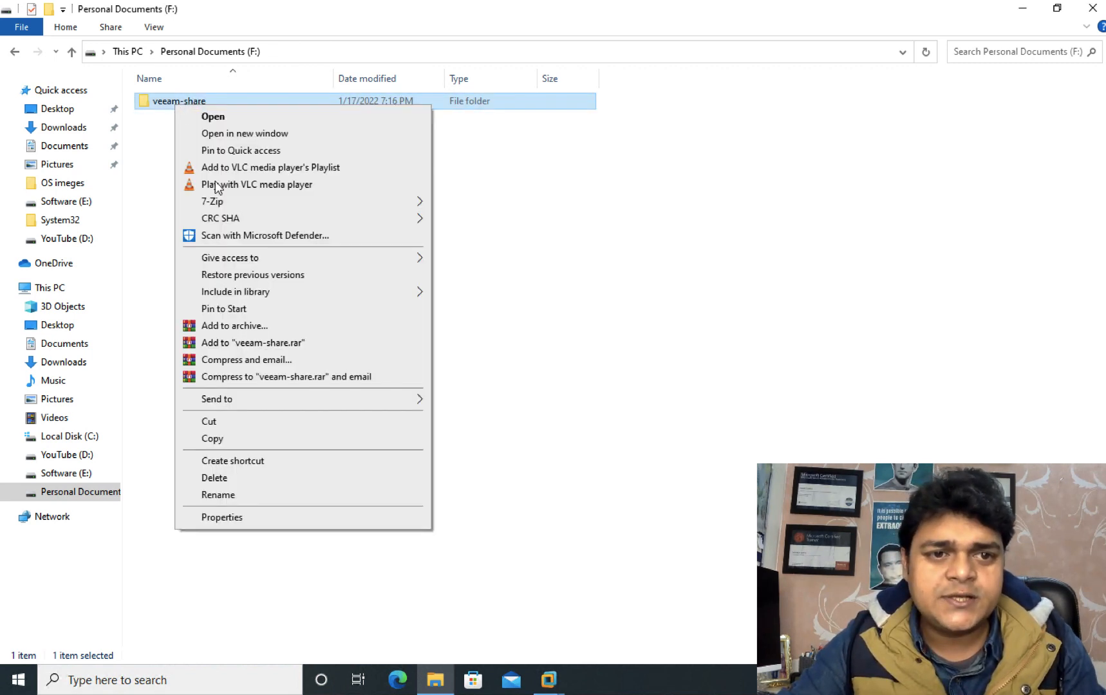
click(250, 517)
click(243, 143)
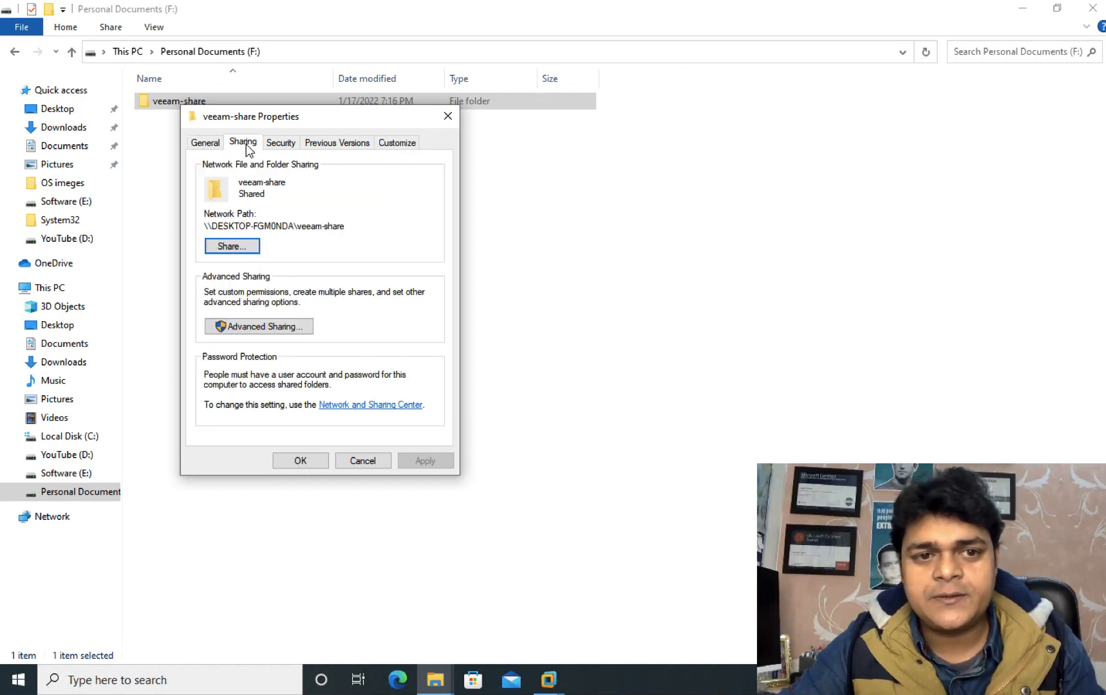
drag(351, 226, 199, 219)
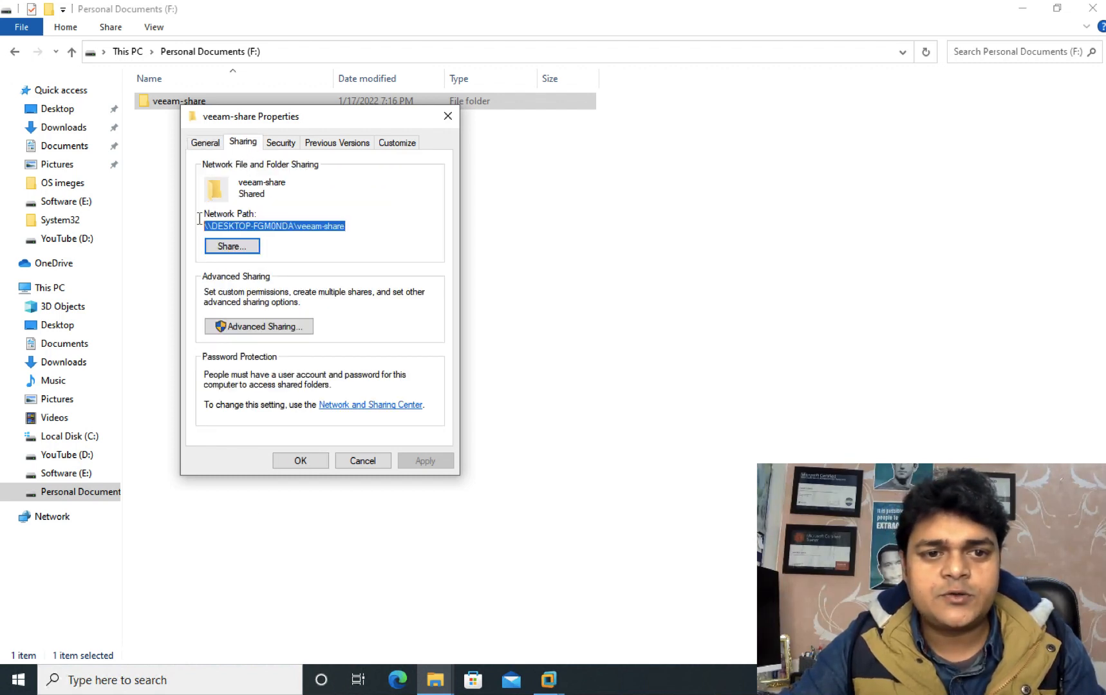
right_click(273, 225)
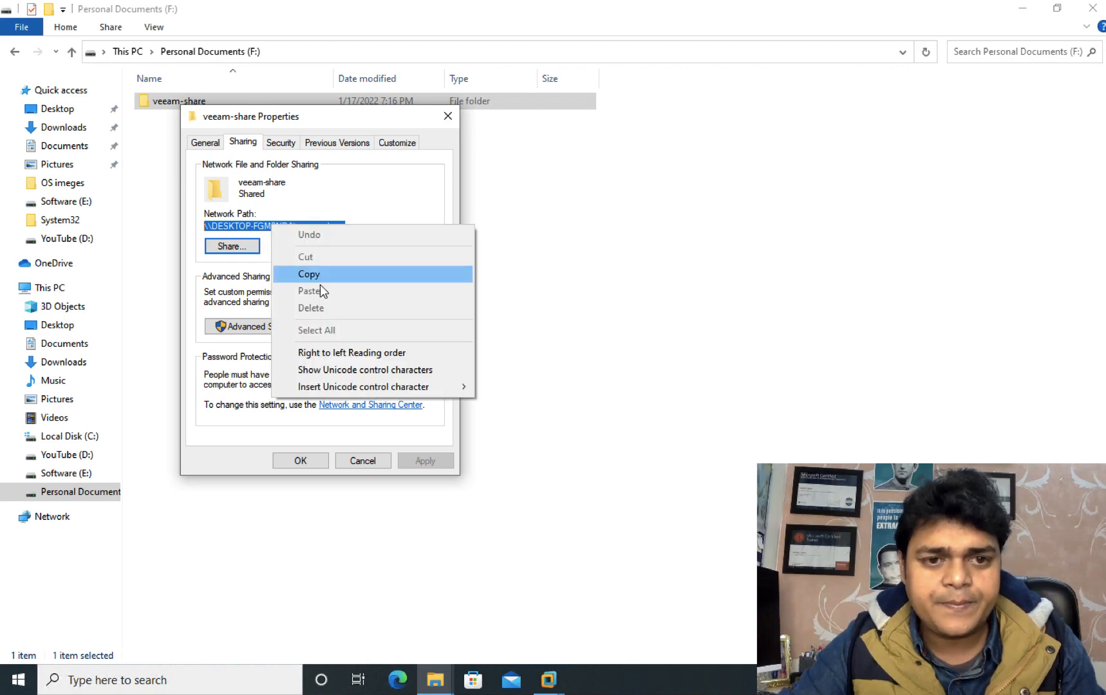
click(316, 277)
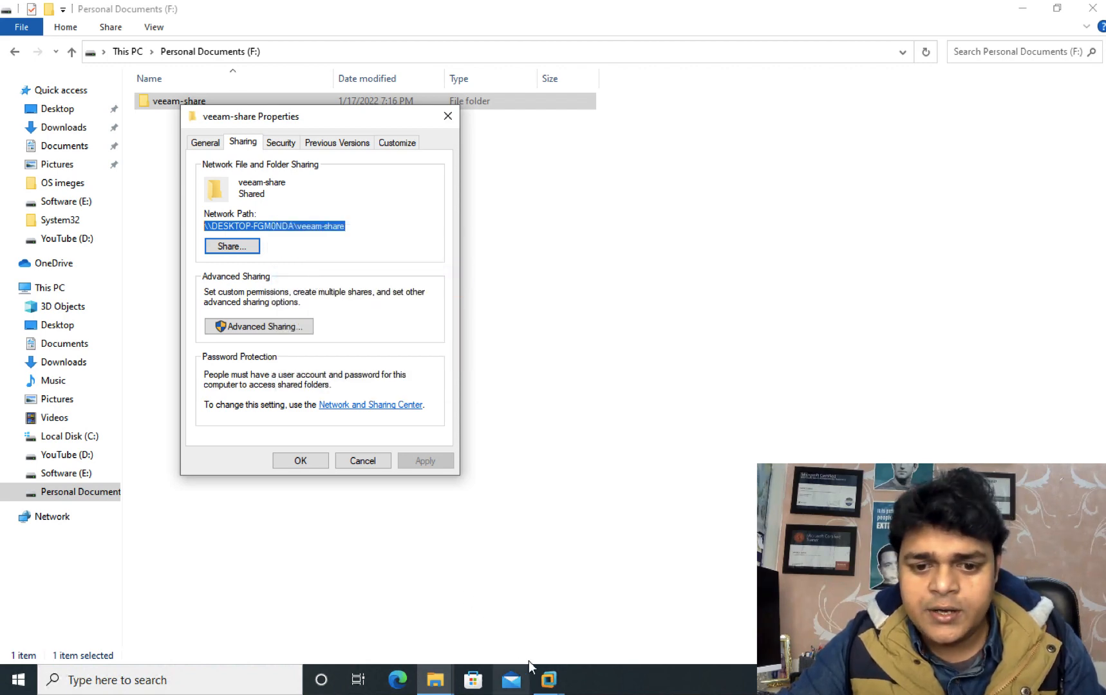
click(548, 680)
Step: Name the new backup repository 'Share-storage-backup' and continue to the Share page
click(603, 594)
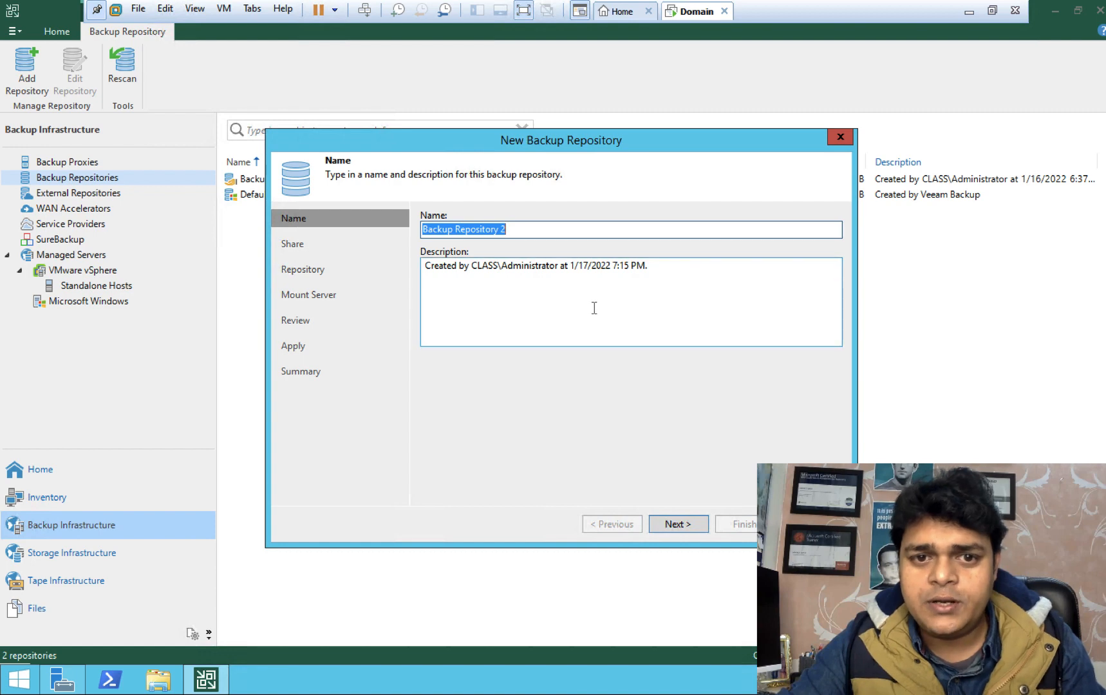
text(Sha)
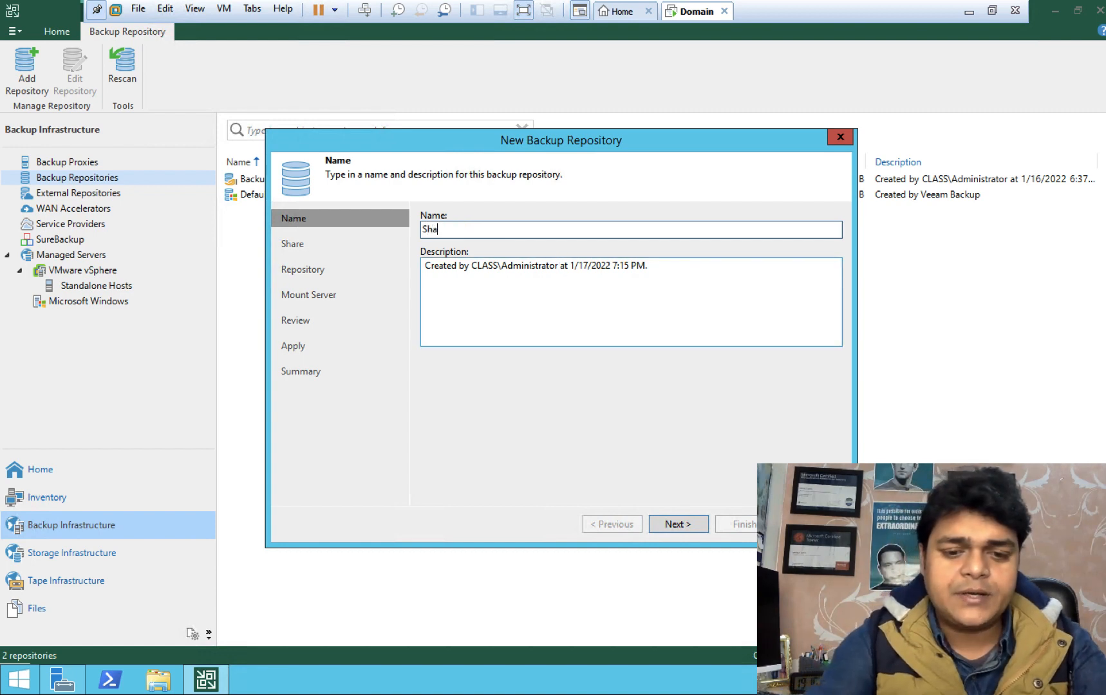
text(re-sto)
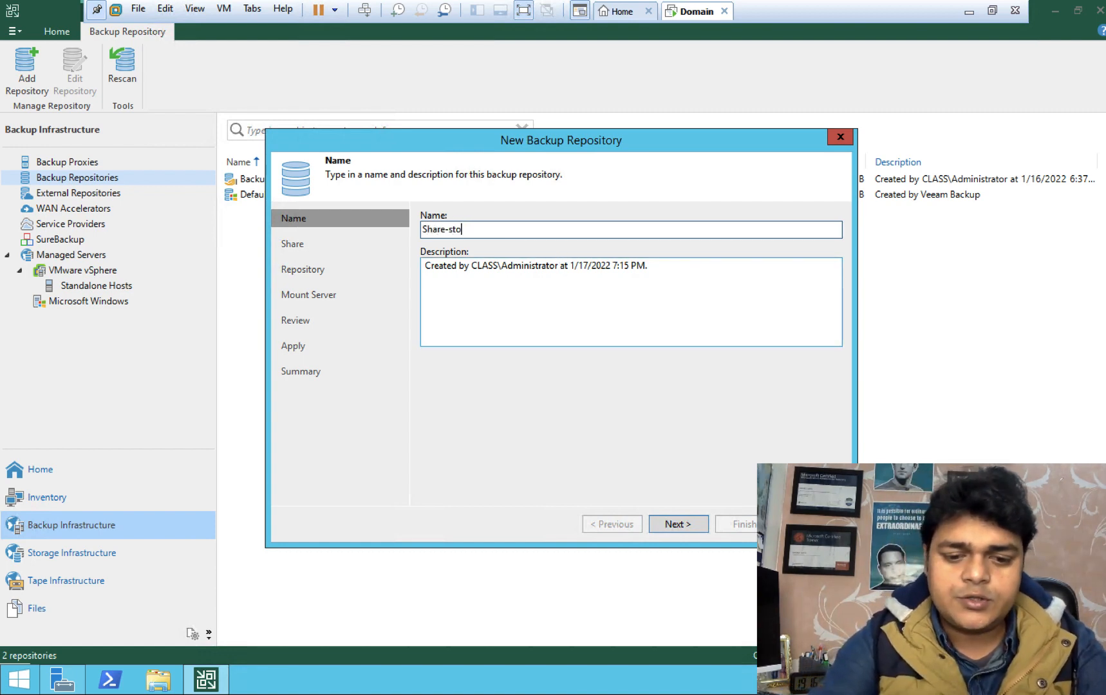
text(rage-ba)
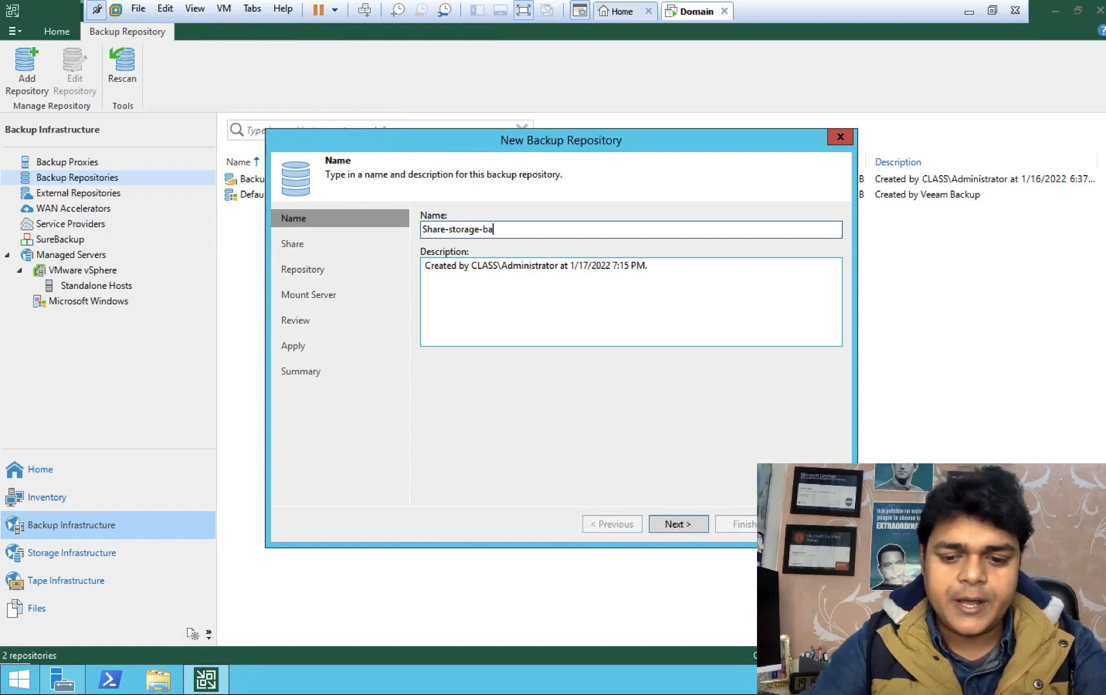
text(ckup)
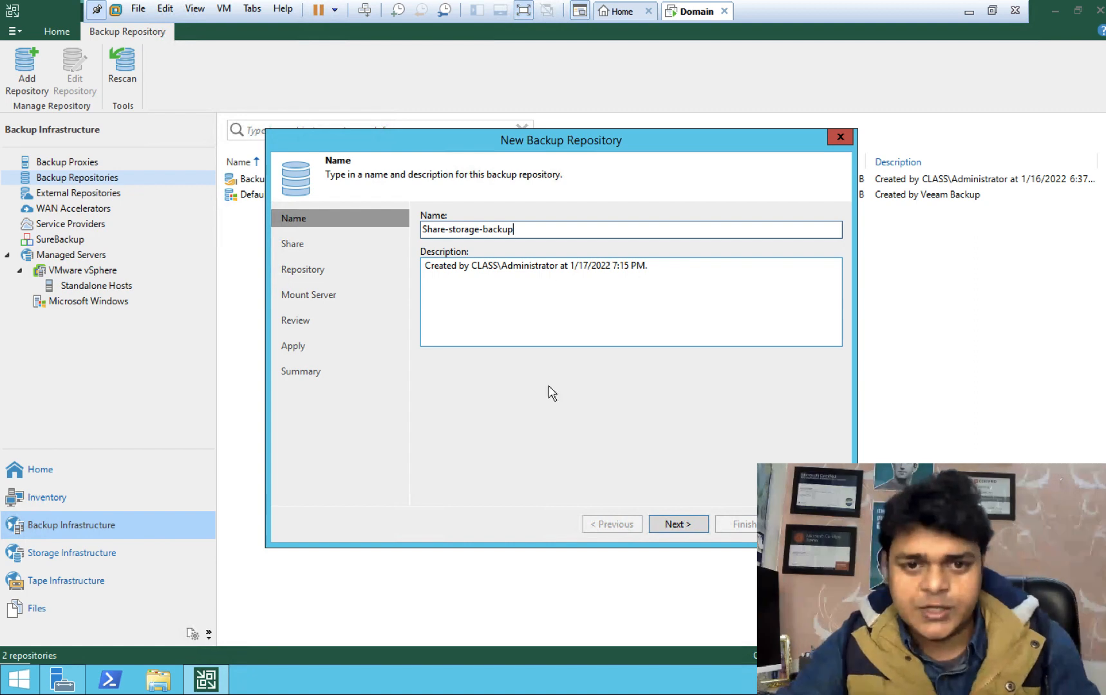
click(681, 532)
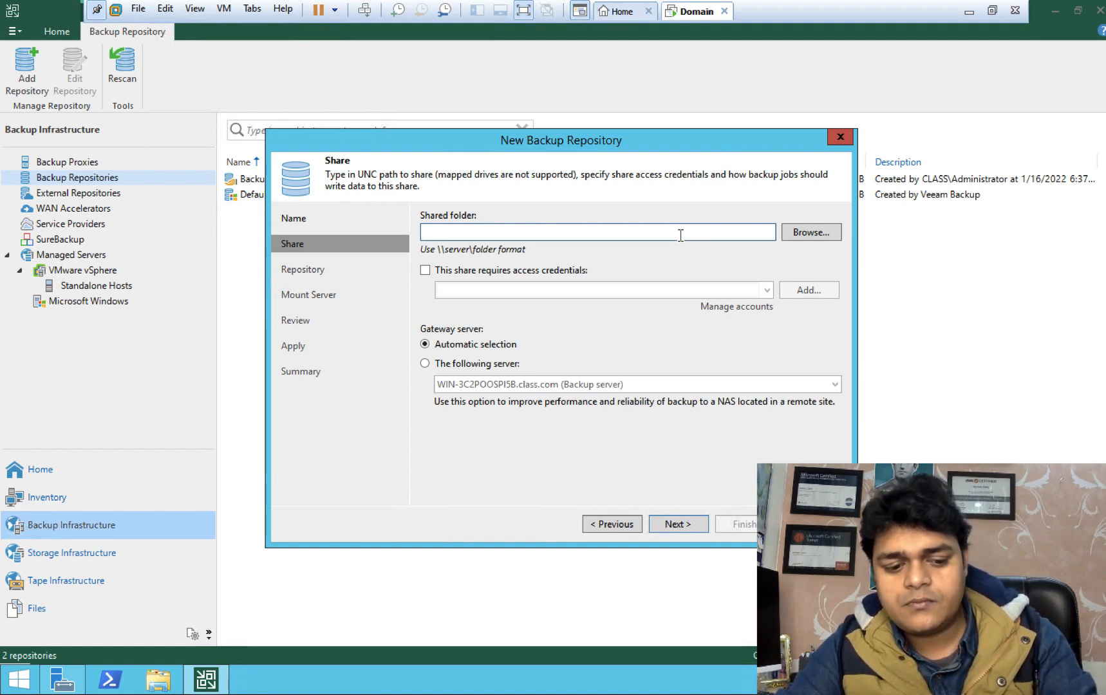
Step: Paste \\DESKTOP-FGM0NDA\veeam-share as the shared folder, dismiss the login error, and require credentials
right_click(623, 233)
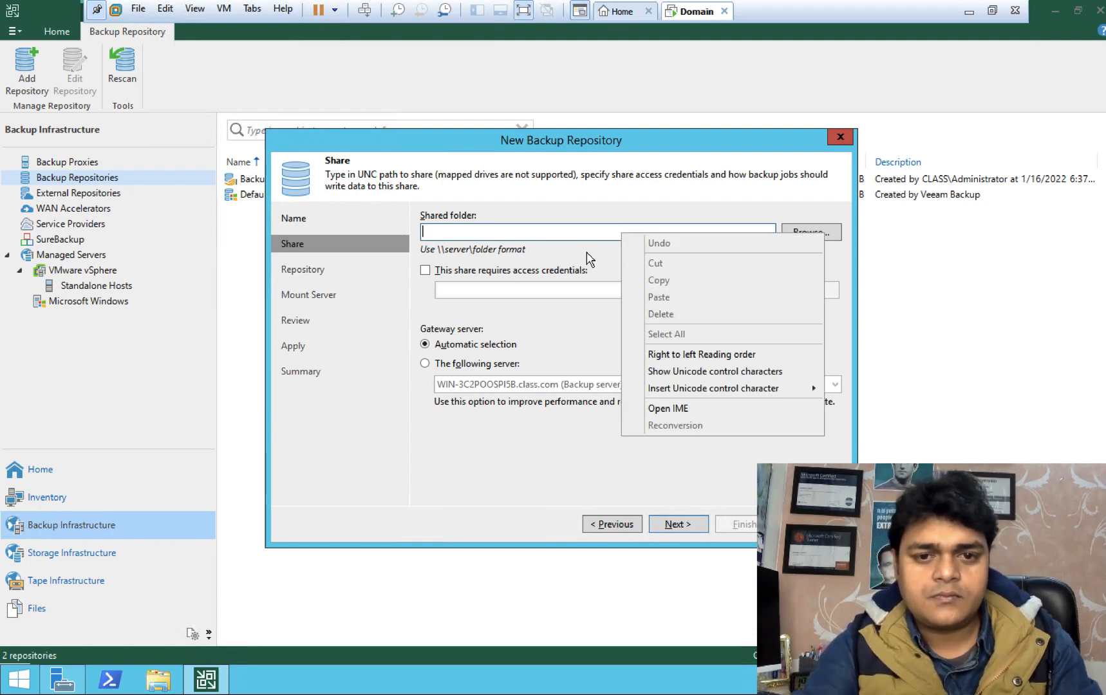
click(534, 241)
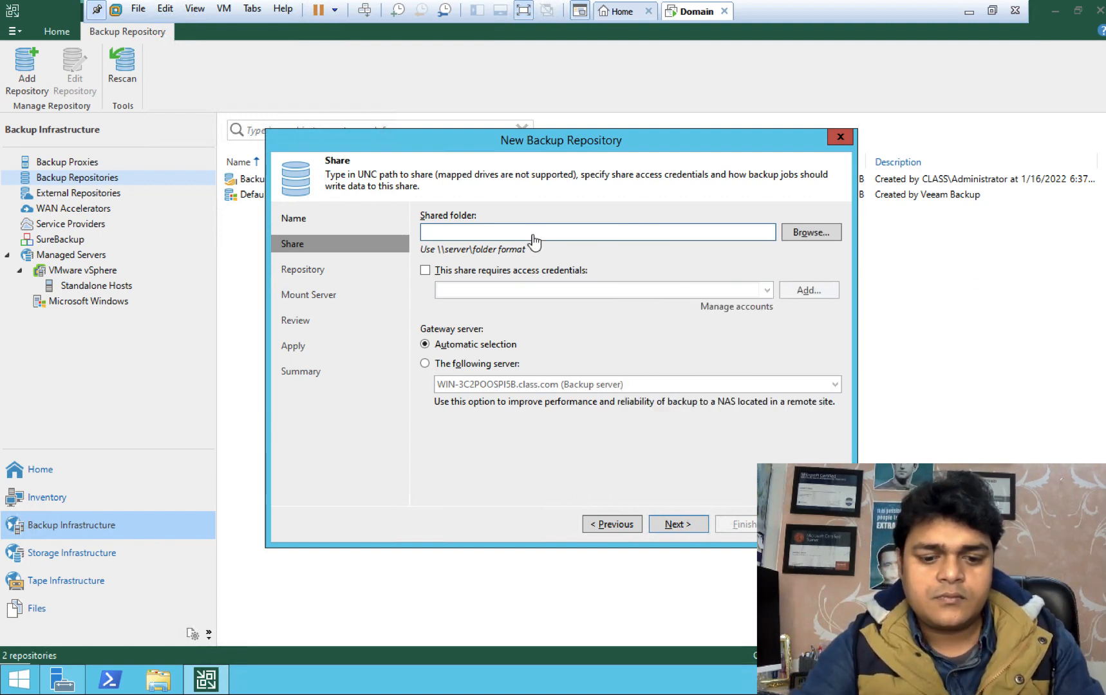
text(\\DESKTOP-FGM0NDA\veeam-share)
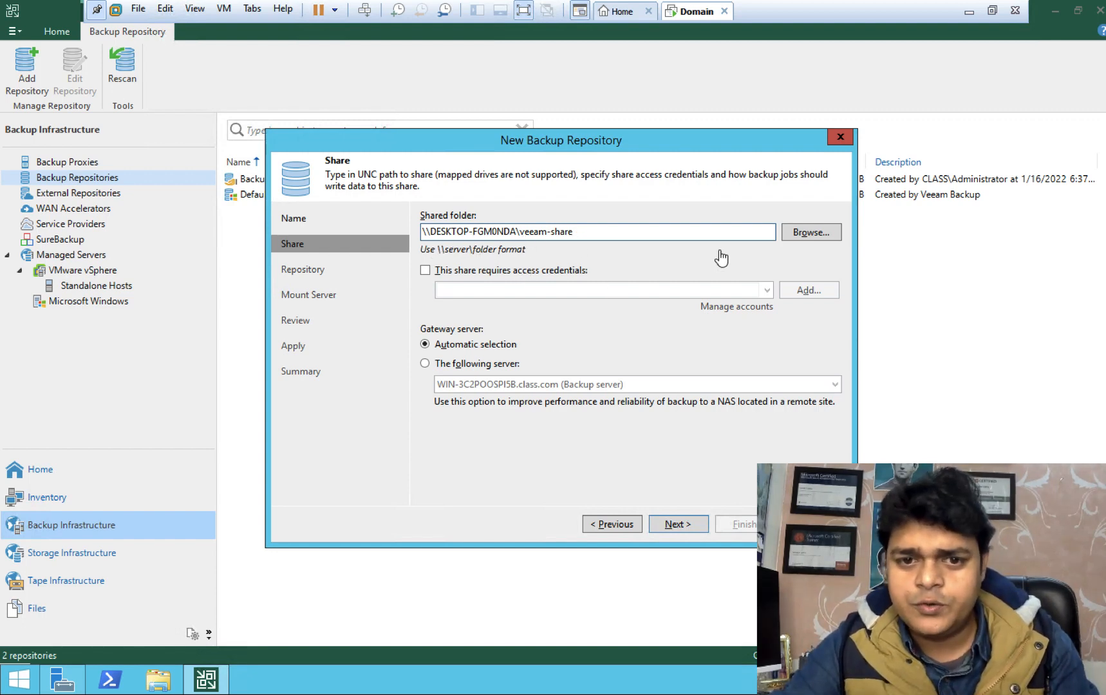
click(678, 525)
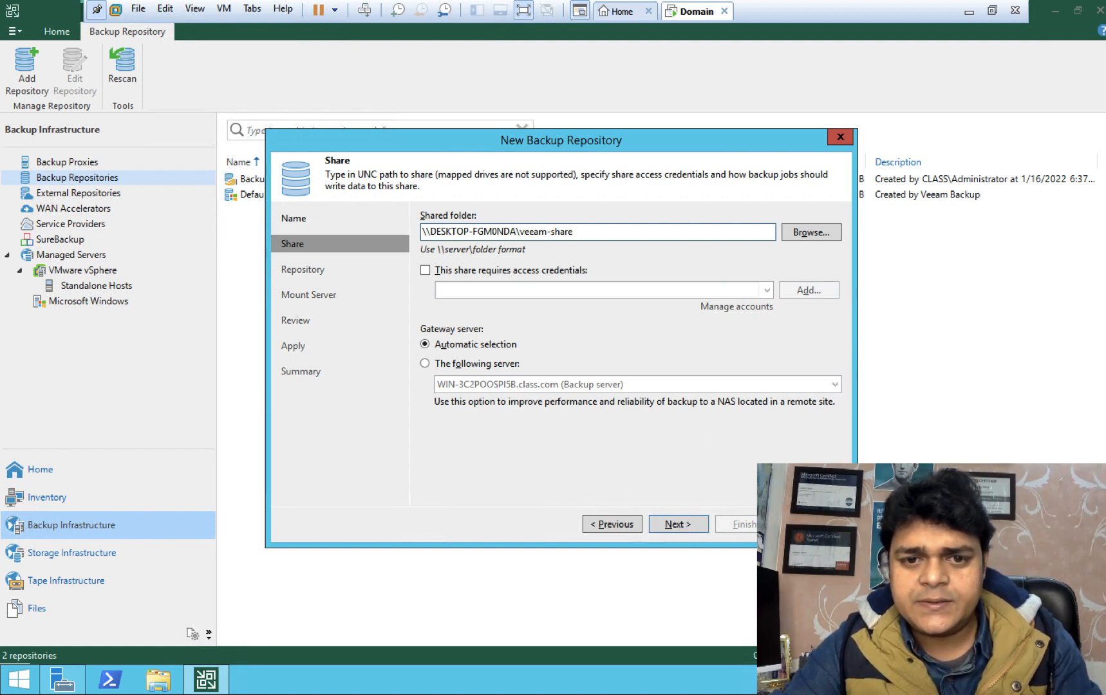
click(685, 523)
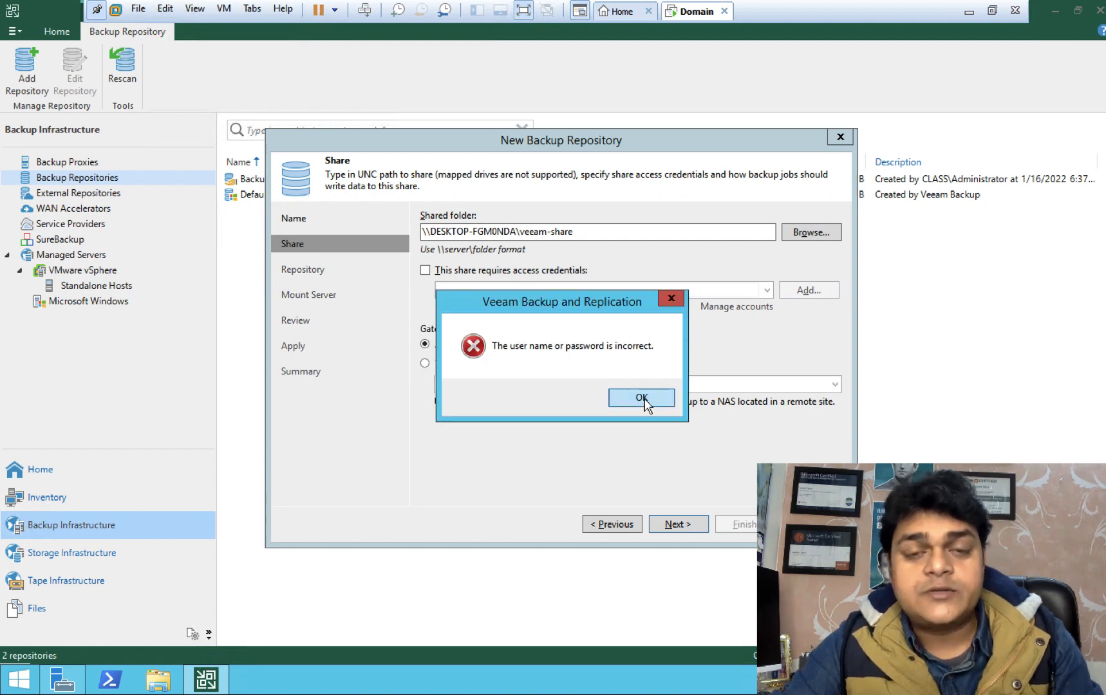
click(642, 398)
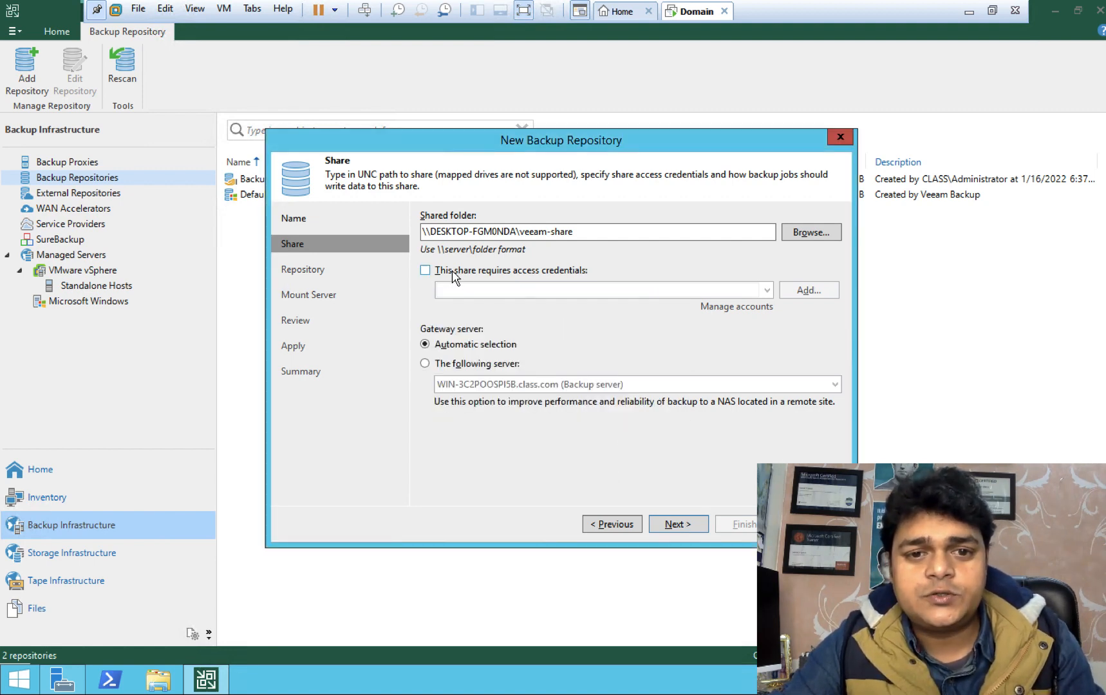
click(425, 270)
Step: Add Administrator credentials with the account password and reach the 48.8 GB Repository page
click(814, 290)
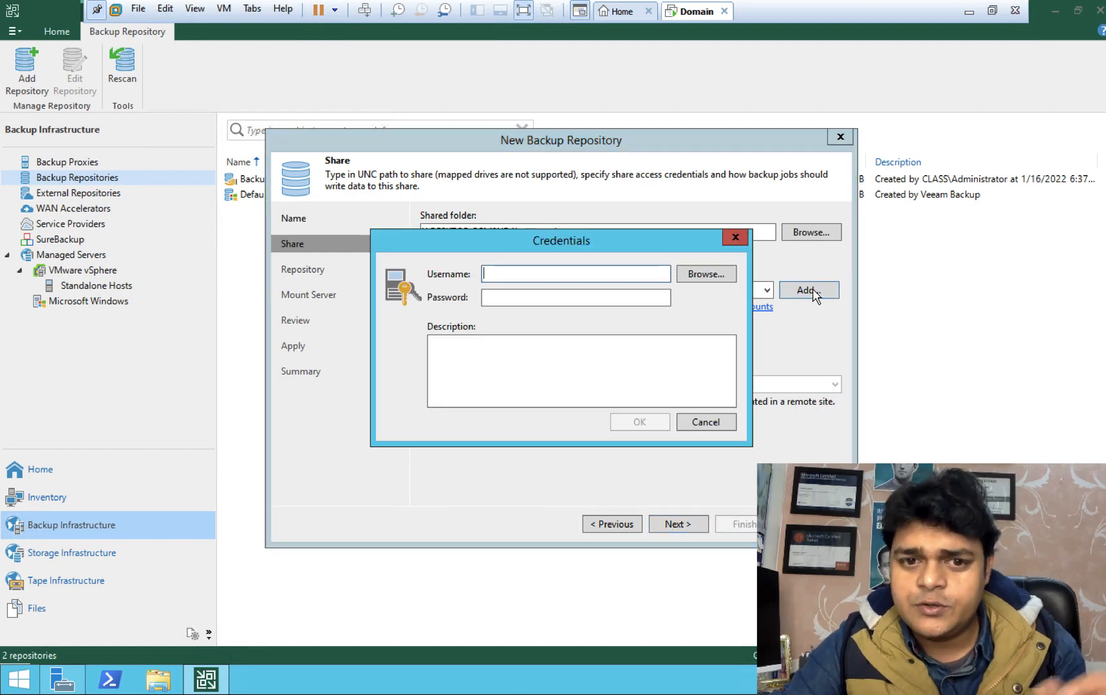
text(A)
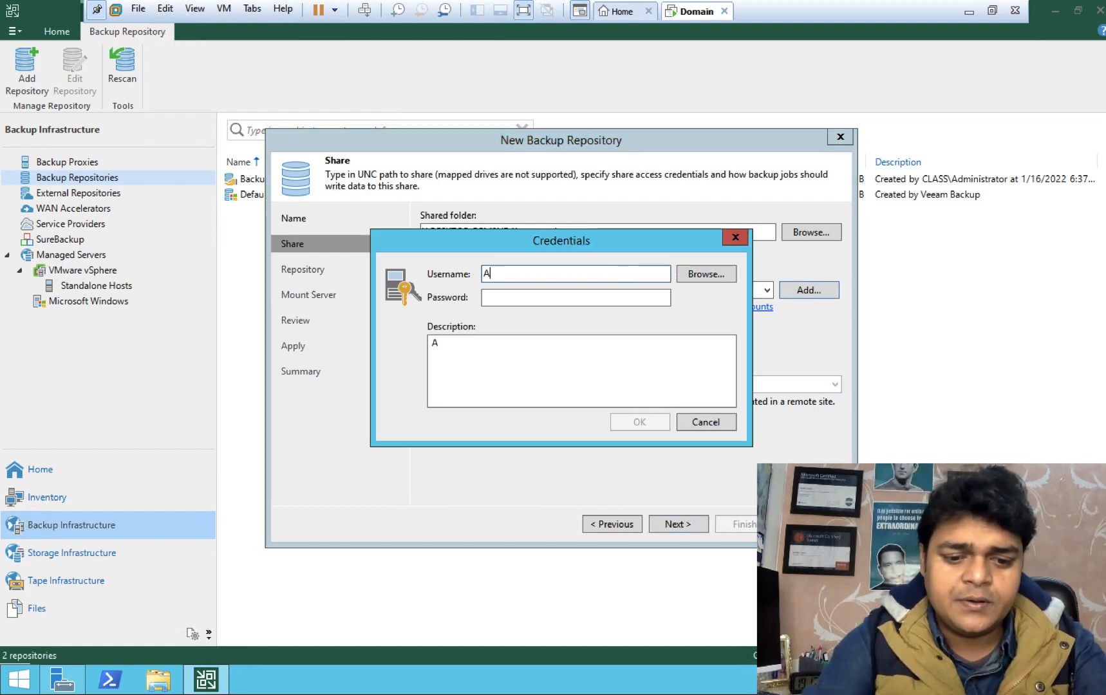
text(dministrator)
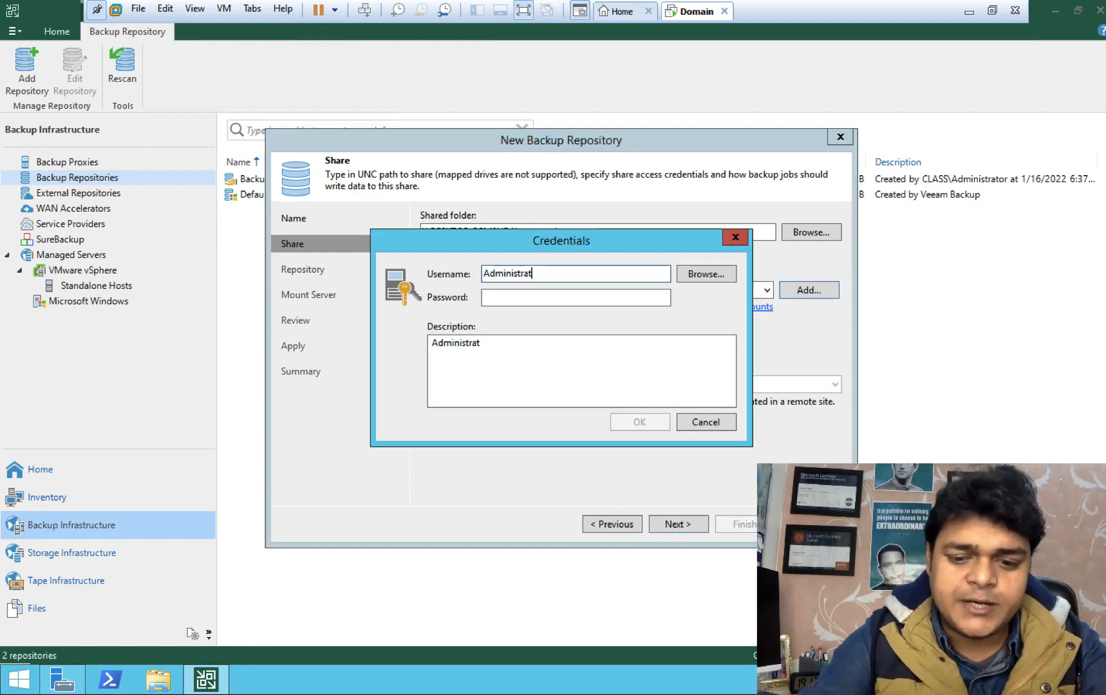
key(Tab)
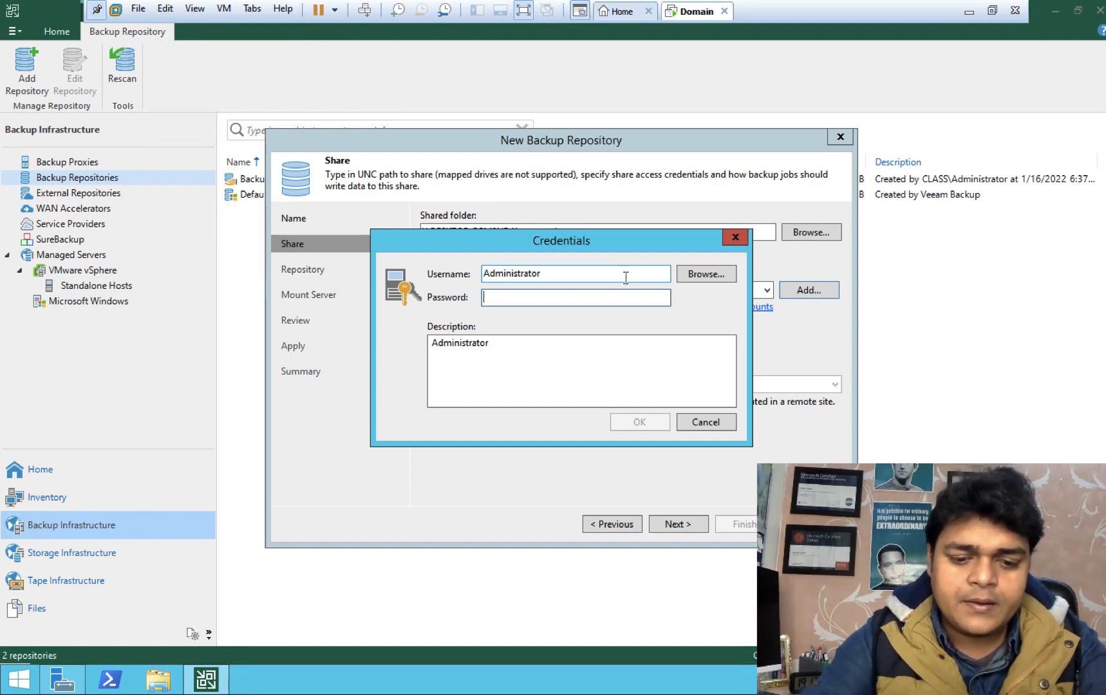
text(P@ssw0rd)
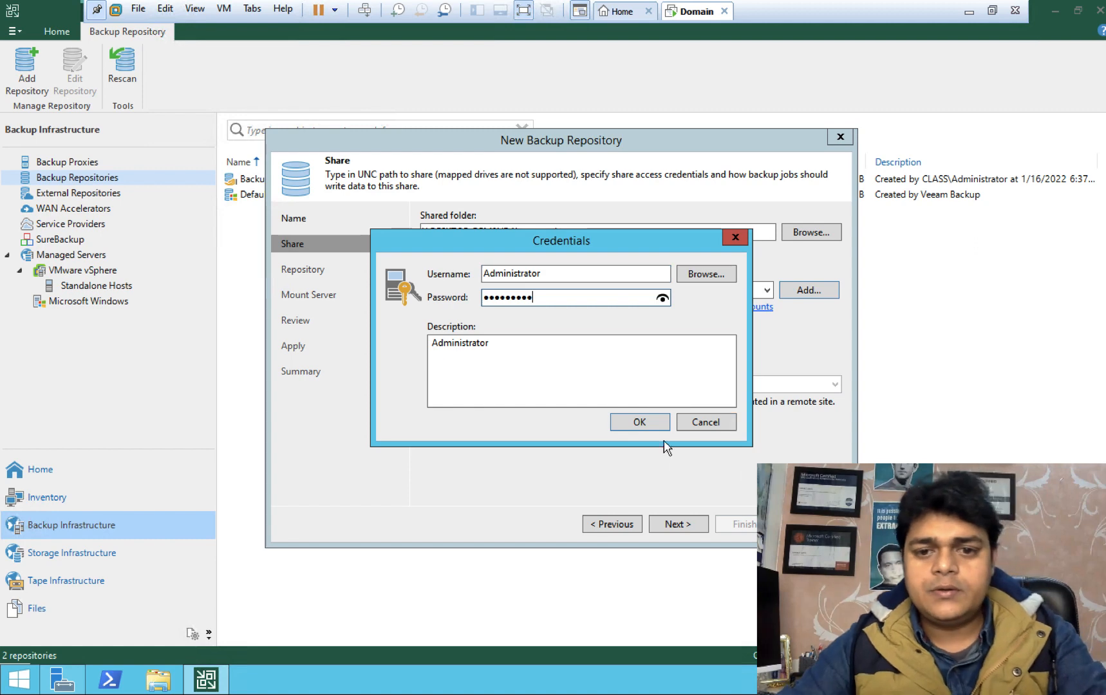
click(657, 423)
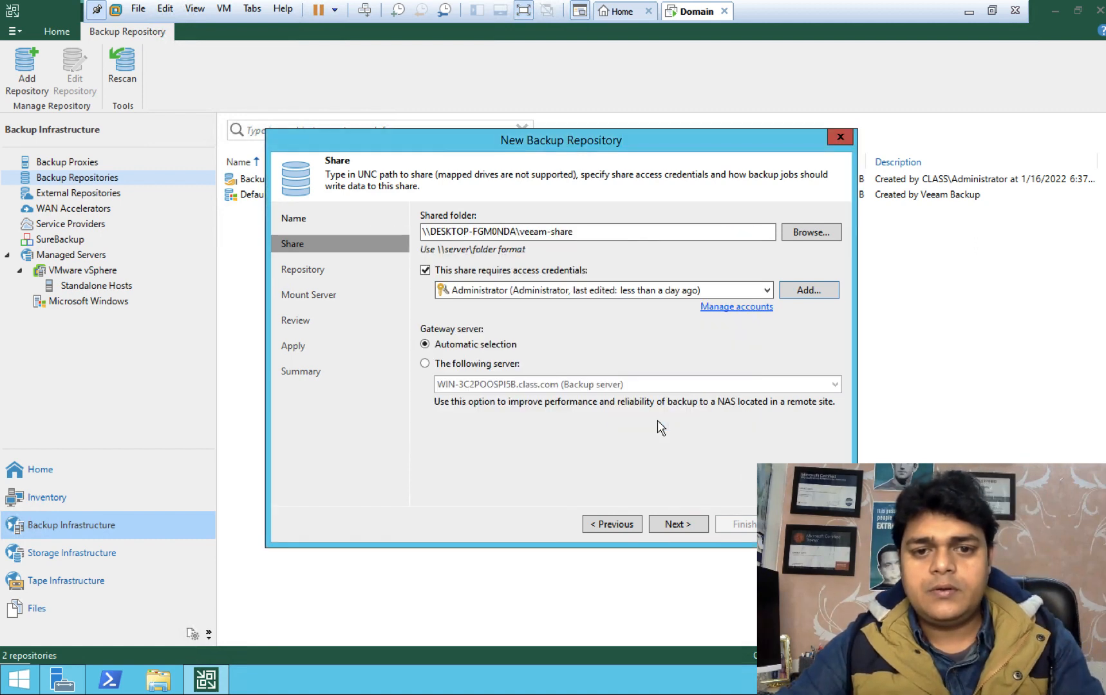
click(677, 525)
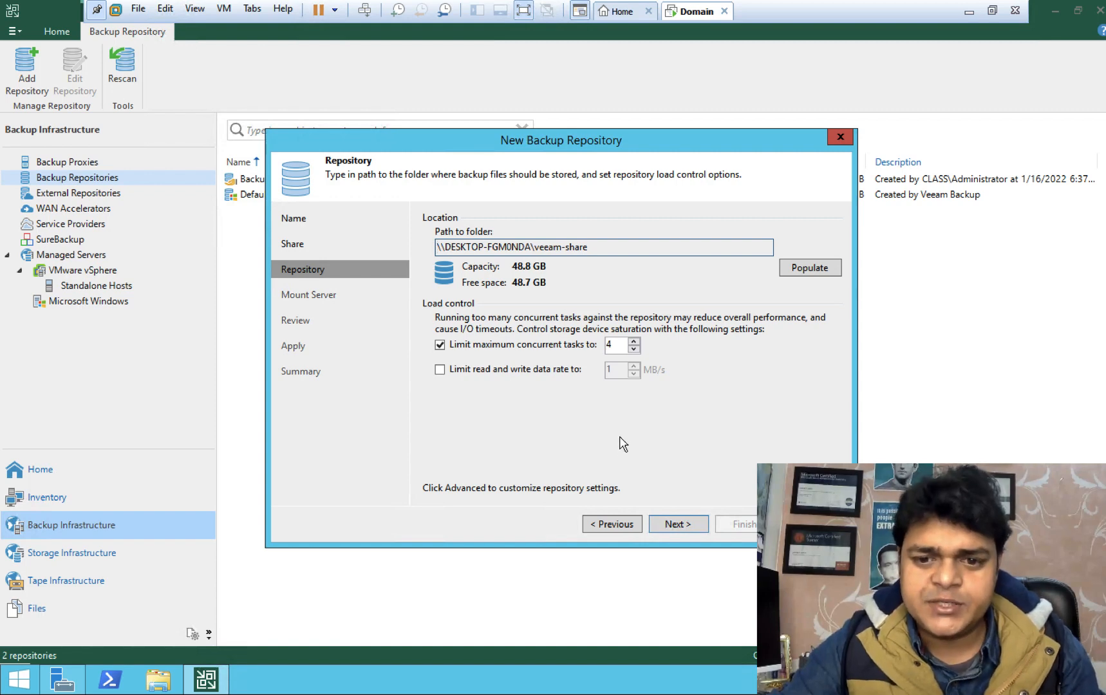
Step: Keep the default Repository and Mount Server settings and apply them to create the repository
click(679, 531)
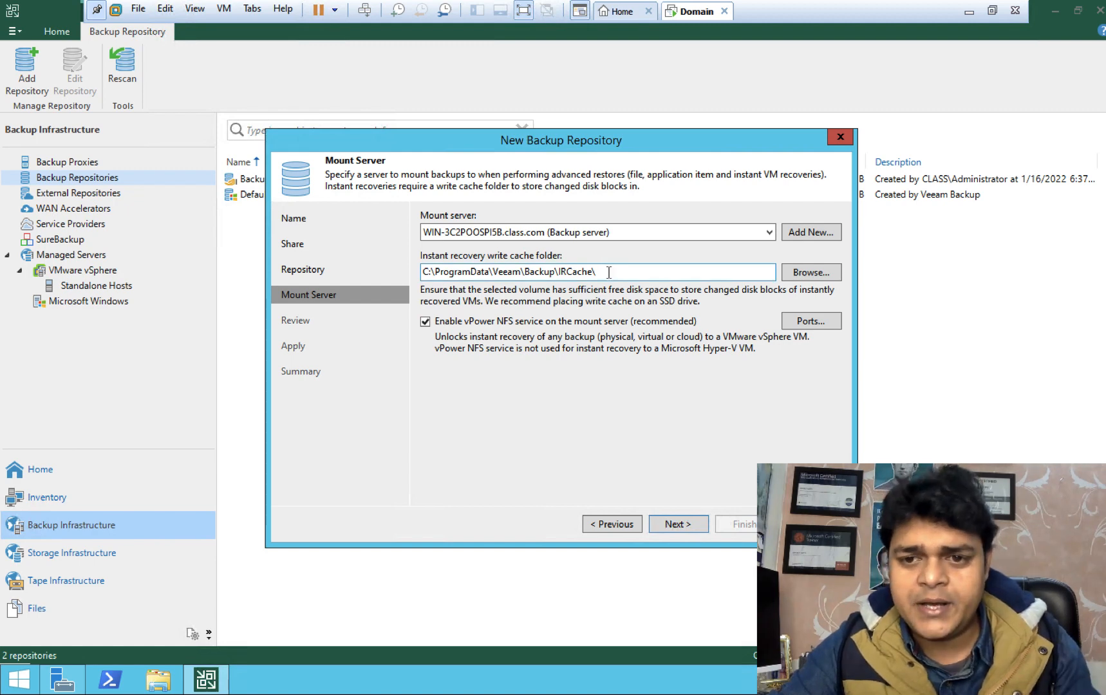
click(683, 529)
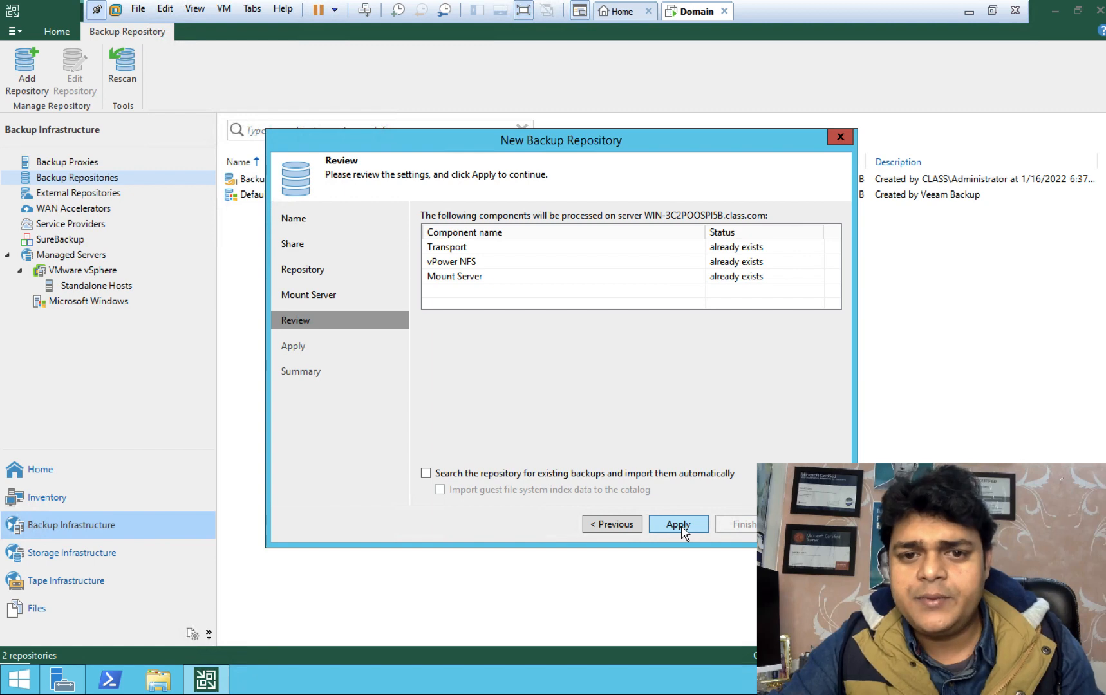
click(680, 525)
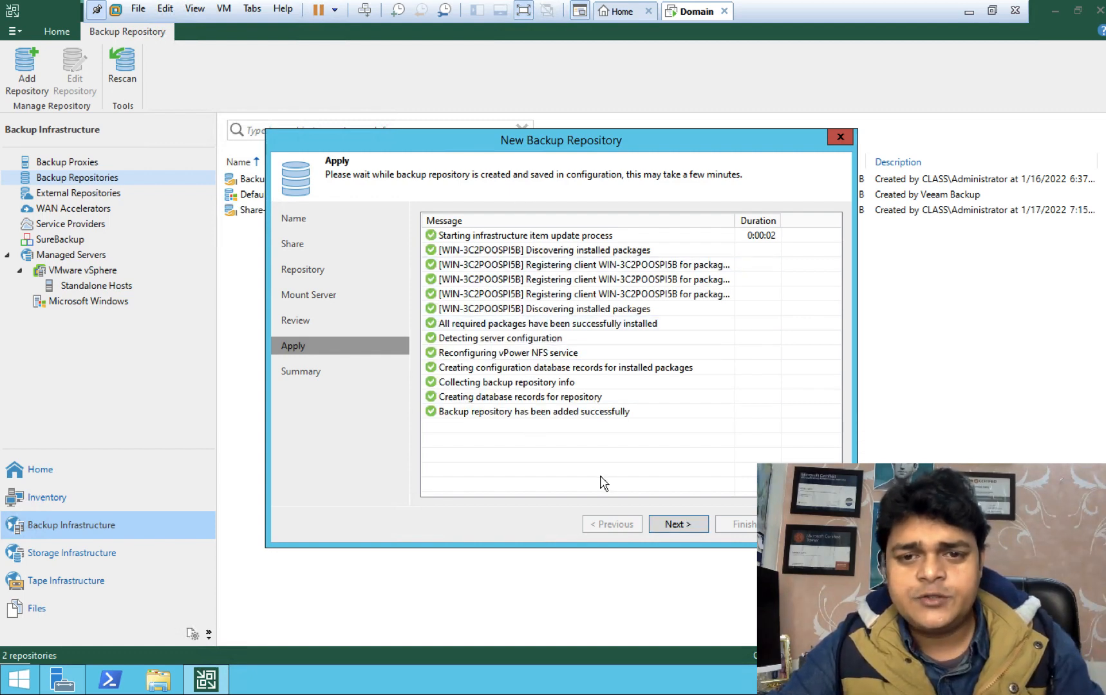
Step: Finish the wizard so Share-storage-backup is listed as a 48.8 GB SMB repository
click(681, 524)
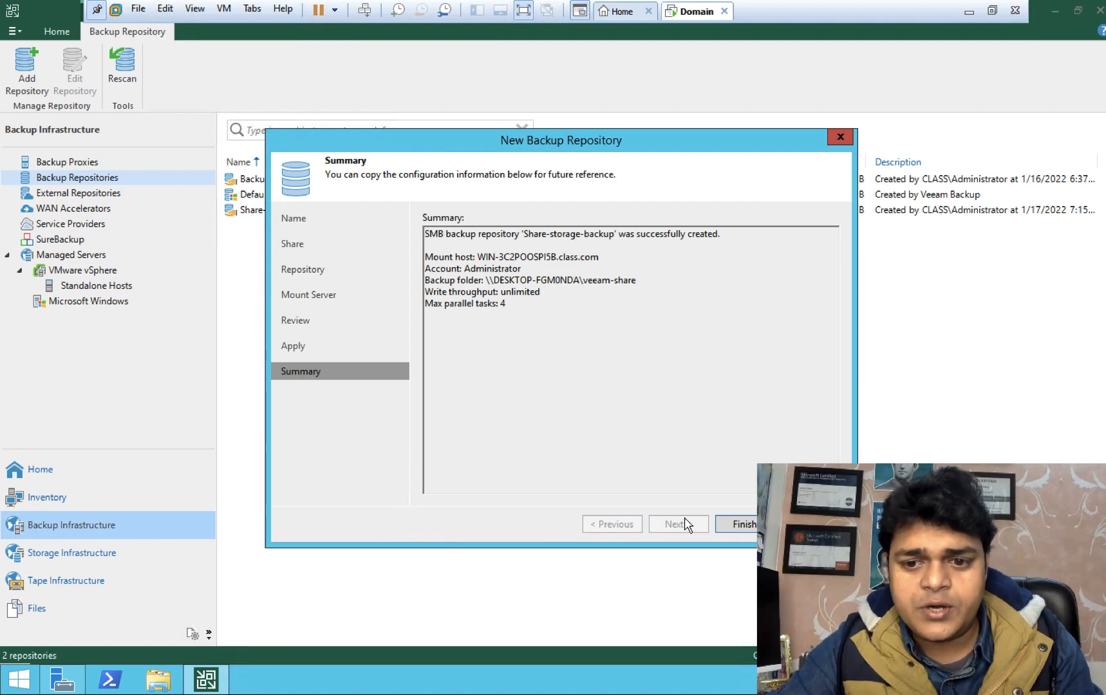
click(739, 524)
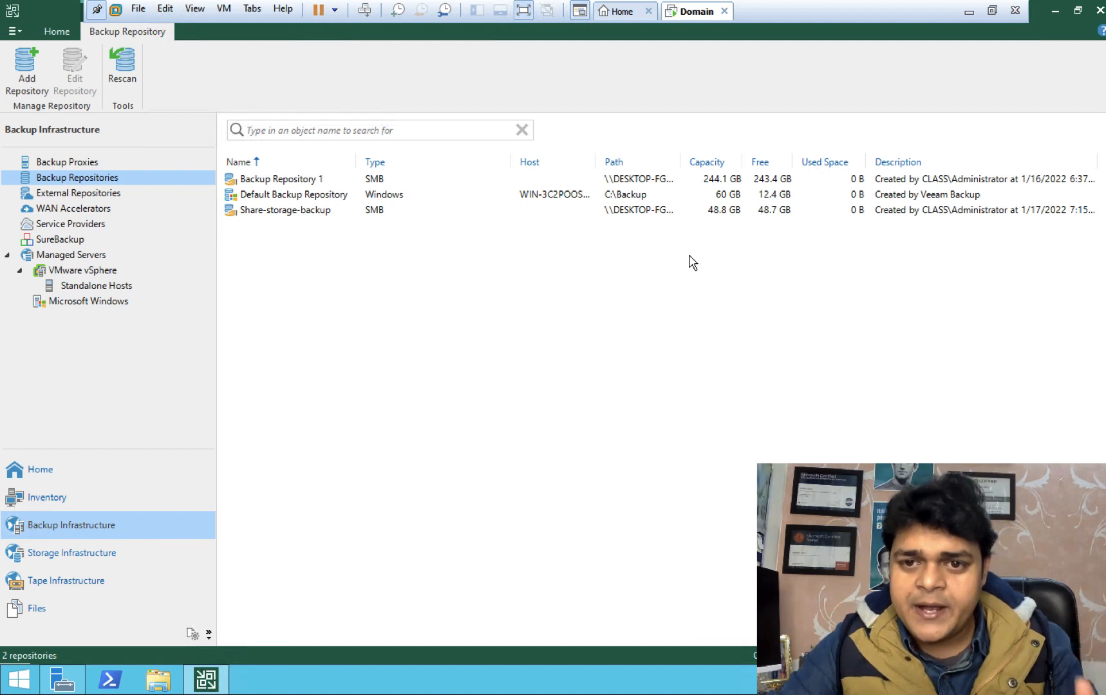
Step: Select the Share-storage-backup repository to inspect it, then switch to the Mac desktop
click(708, 214)
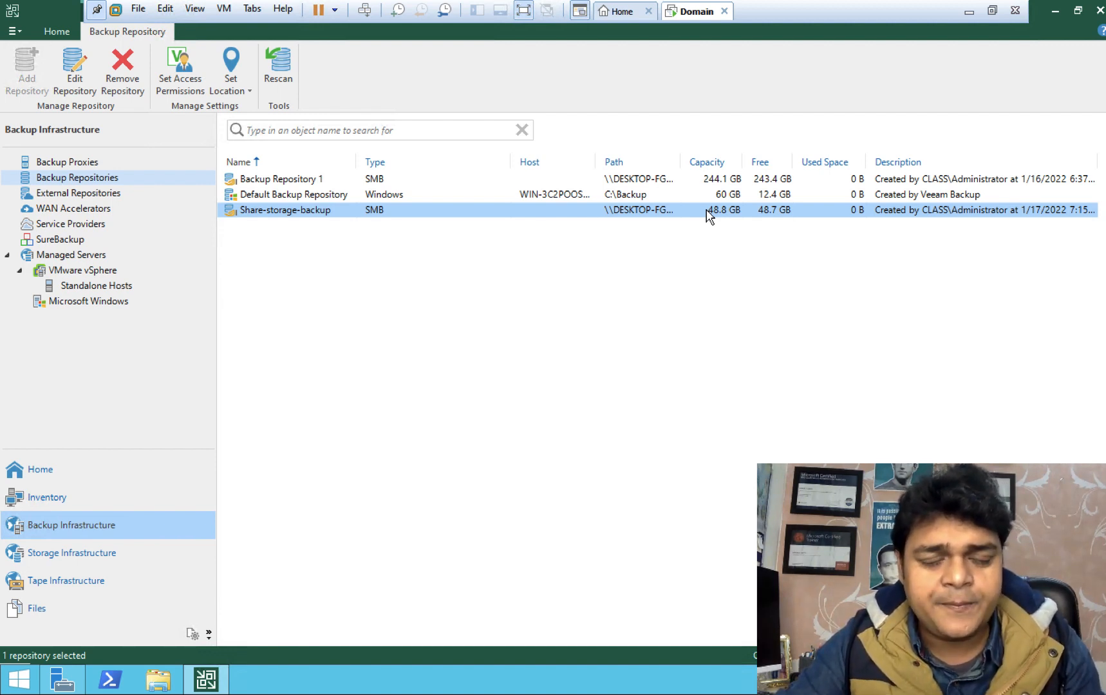
key(ctrl+Left)
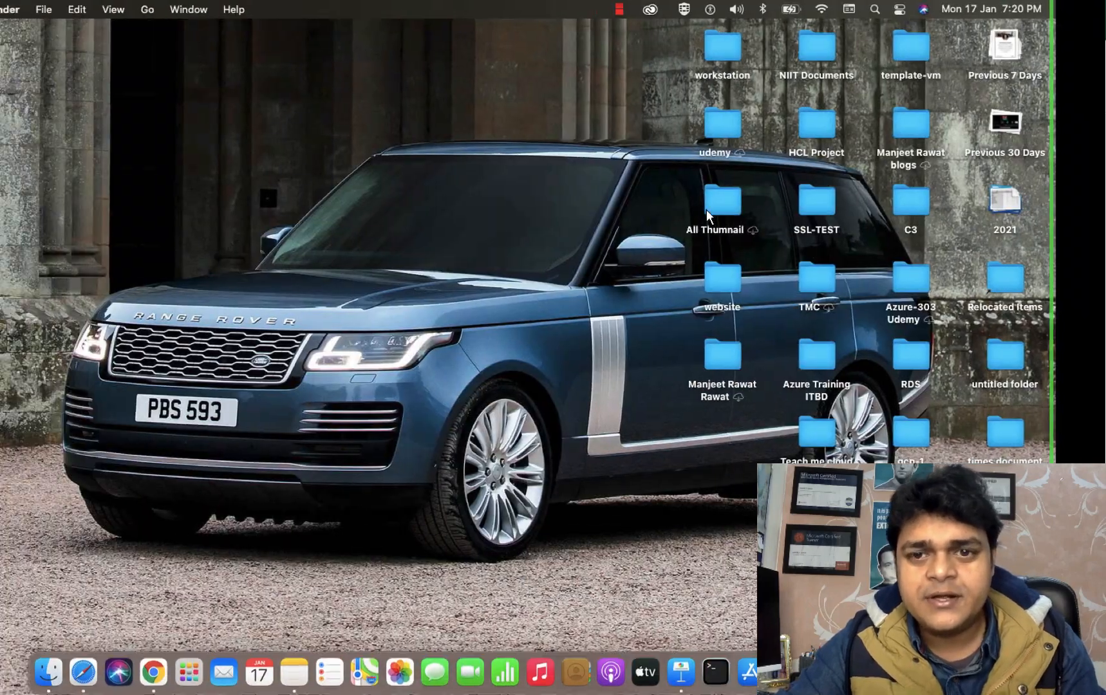